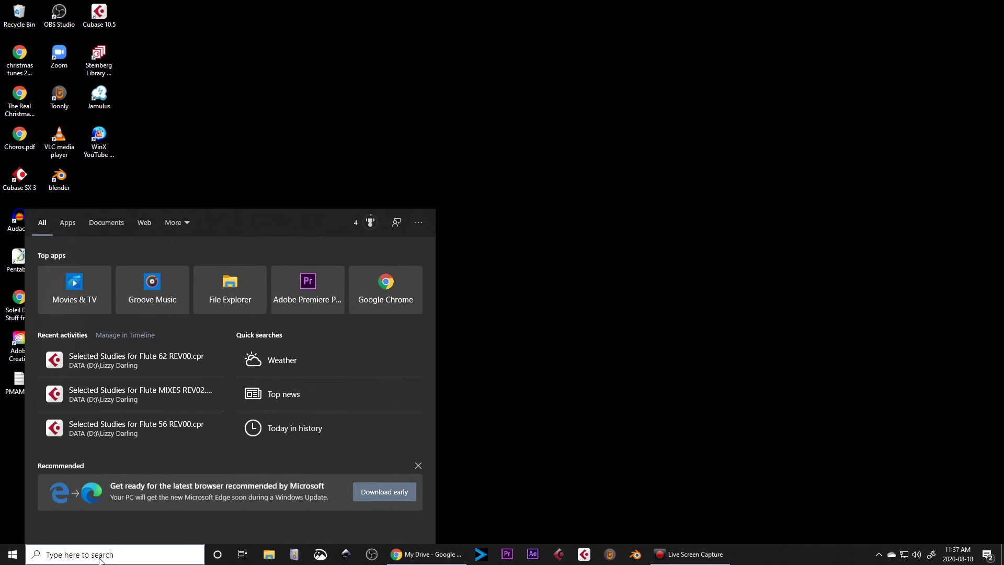
Open Zoom's Video settings and set the camera to Q8 Web Cam.
{"action": "key", "text": "Return"}
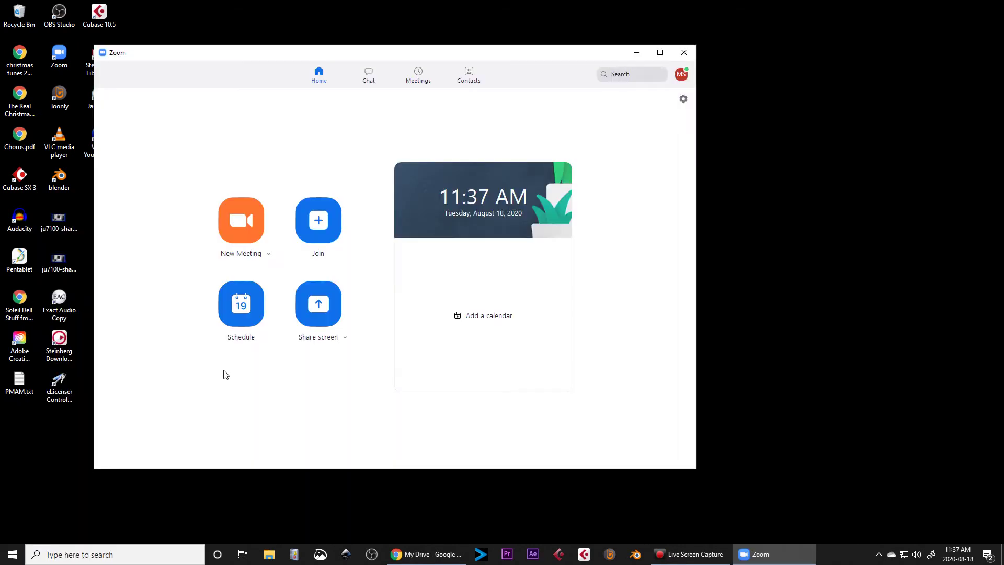
{"action": "left_click", "coordinate": [683, 100]}
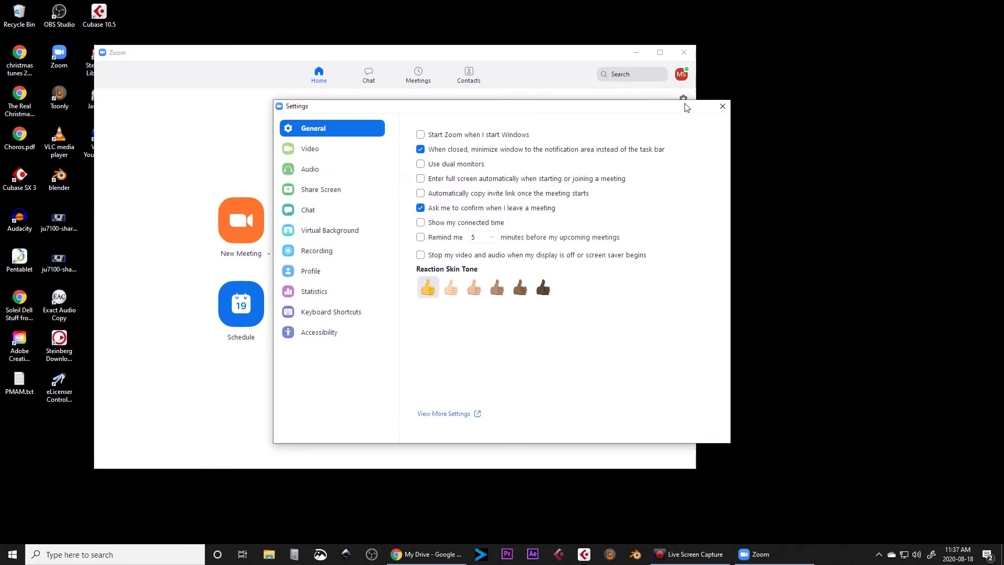
{"action": "left_click", "coordinate": [330, 150]}
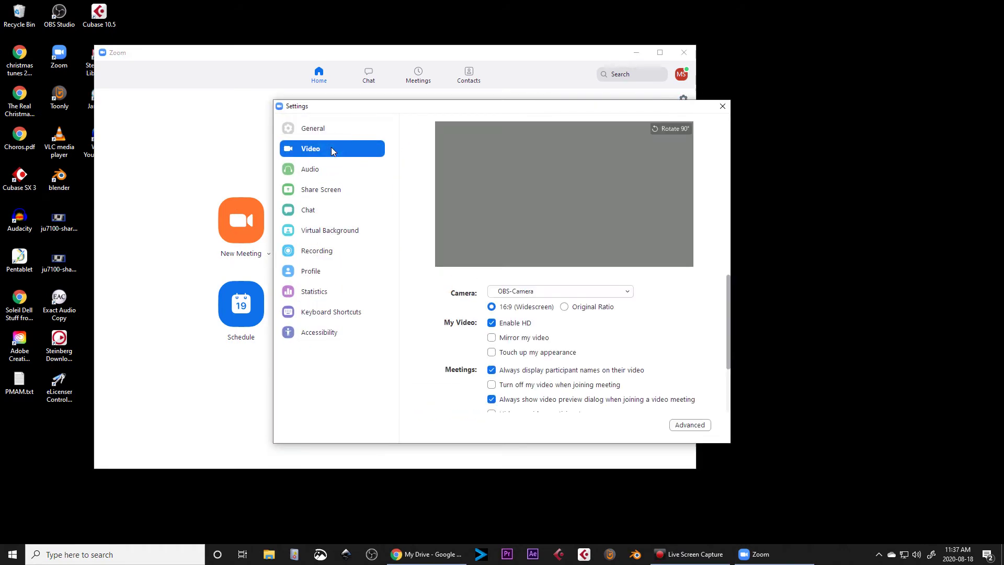
{"action": "left_click", "coordinate": [542, 290]}
{"action": "left_click", "coordinate": [536, 317]}
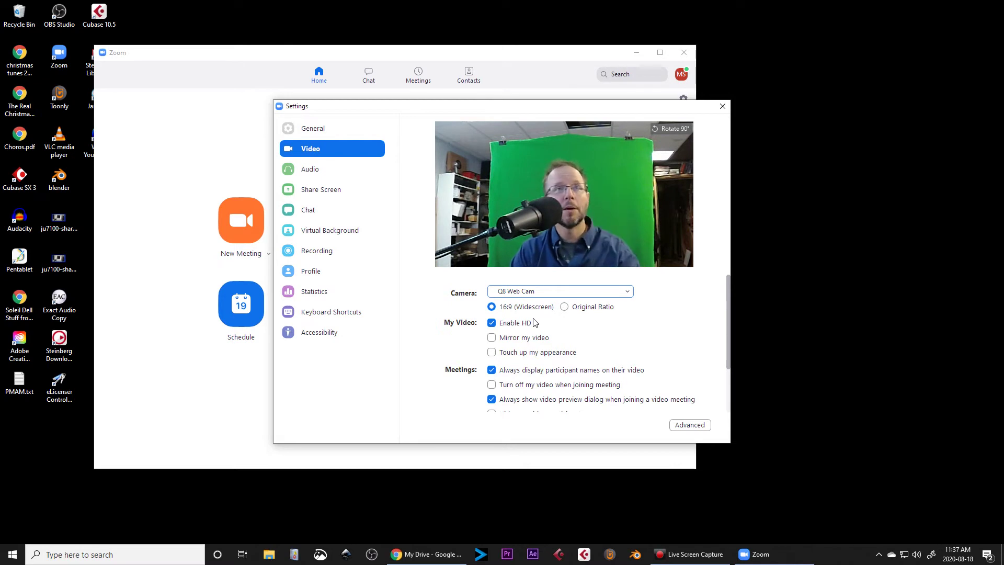
Switch the Zoom camera to Game Capture HD60 S (Video) (#01) and back to Q8 Web Cam to compare both feeds.
{"action": "left_click", "coordinate": [544, 292]}
{"action": "left_click", "coordinate": [529, 325]}
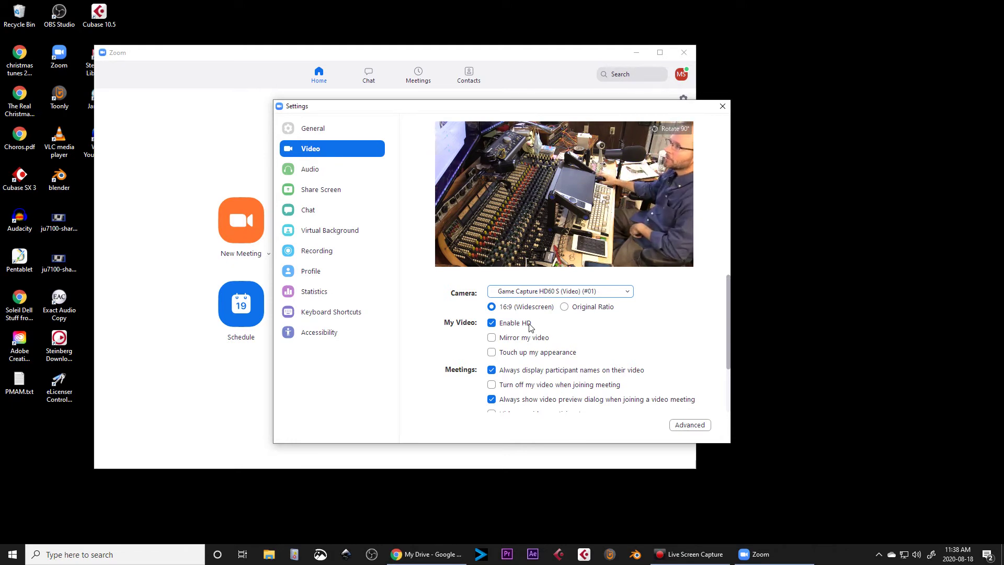
{"action": "left_click", "coordinate": [552, 293]}
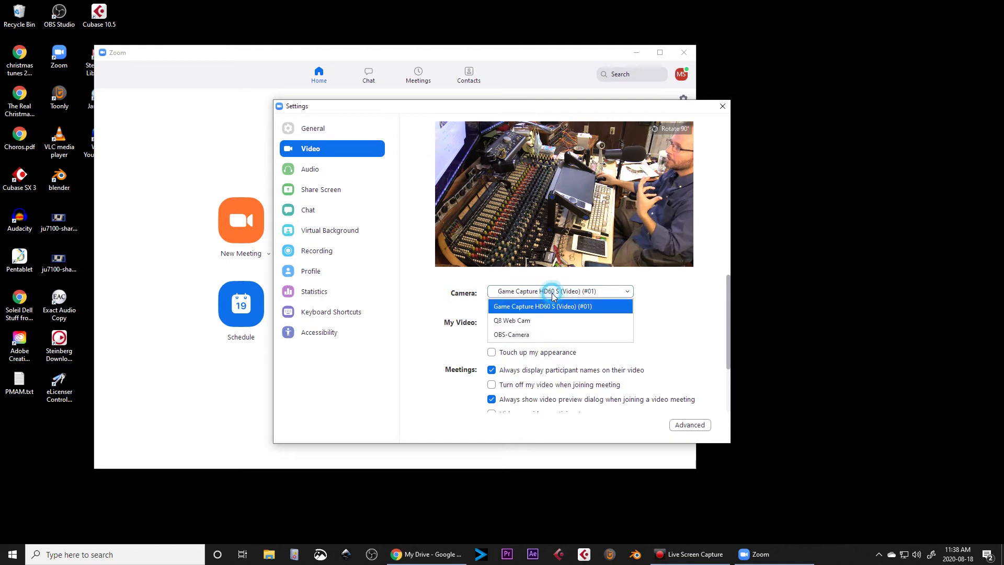
{"action": "left_click", "coordinate": [539, 325]}
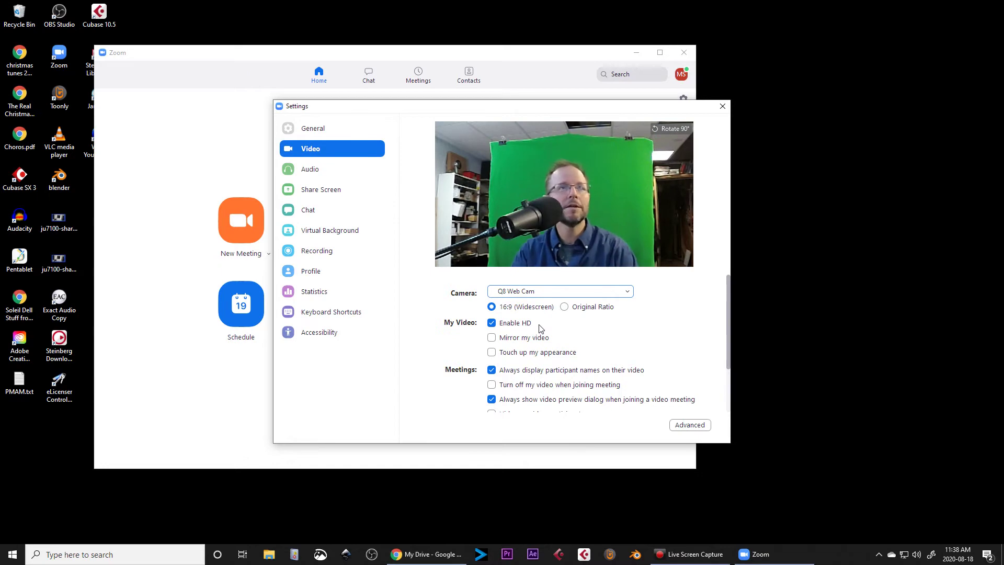
Move the Zoom settings aside, switch to OBS Studio and turn off Studio Mode.
{"action": "left_click_drag", "start_coordinate": [536, 114], "coordinate": [171, 11]}
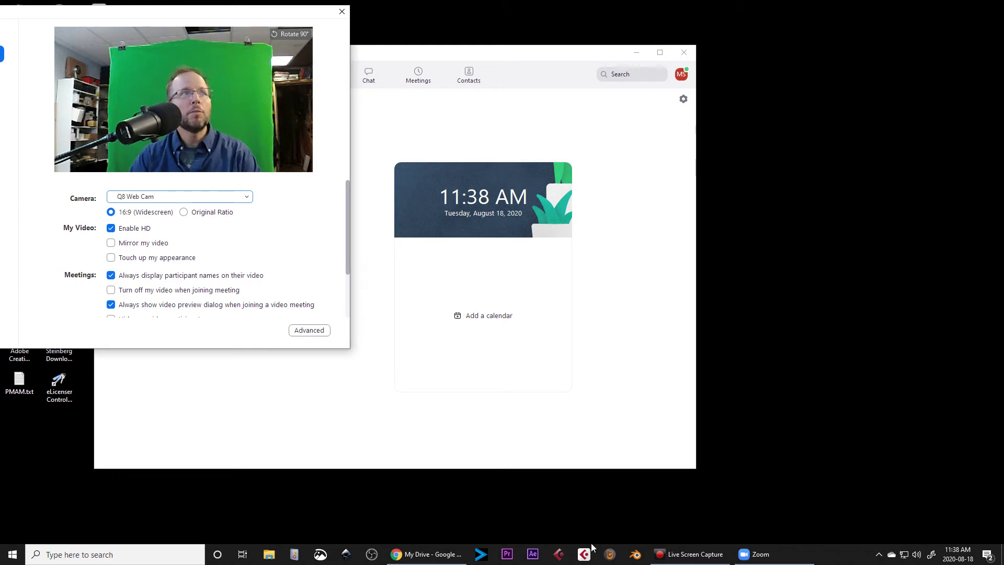
{"action": "left_click", "coordinate": [370, 555]}
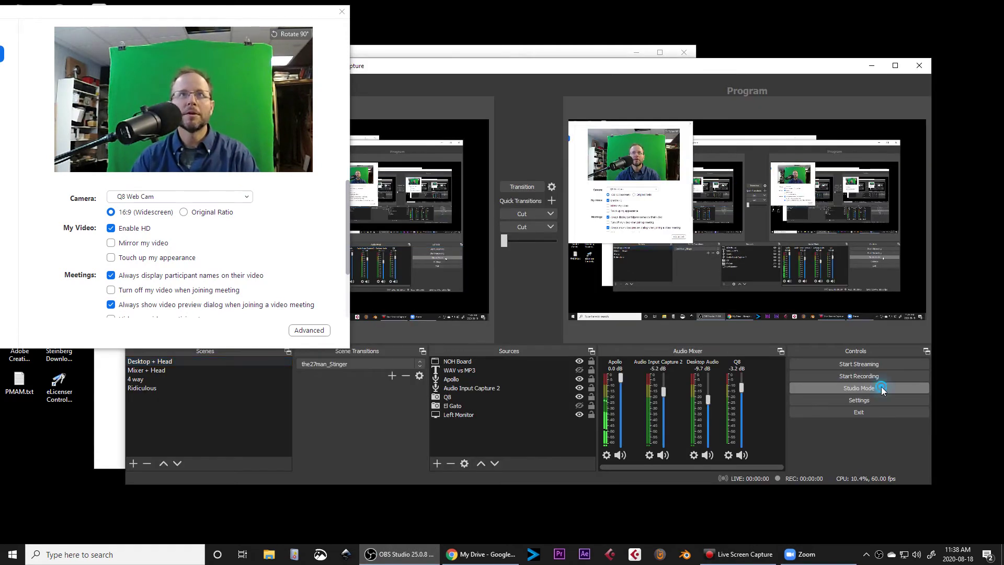
{"action": "left_click", "coordinate": [881, 387]}
{"action": "left_click_drag", "start_coordinate": [672, 73], "coordinate": [732, 57]}
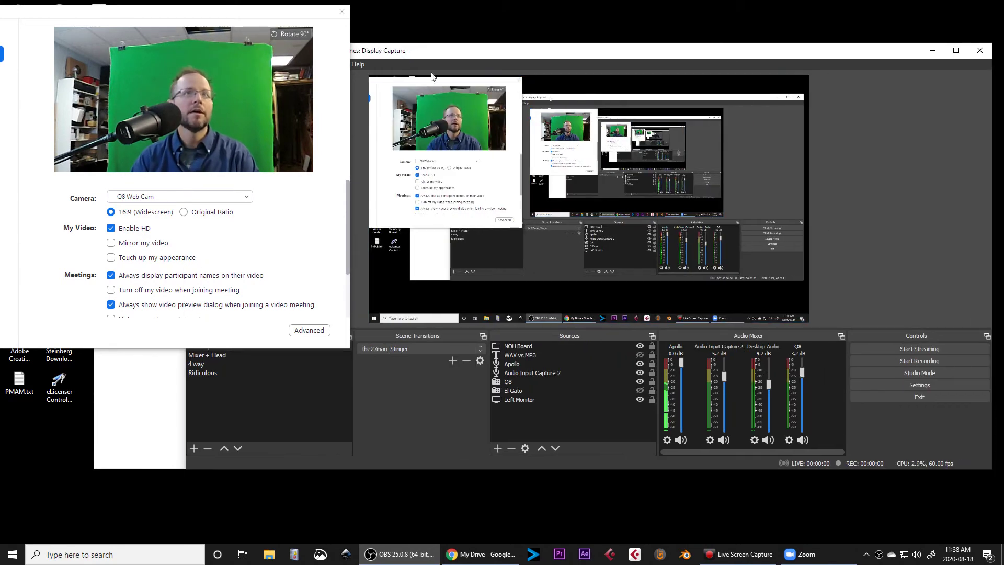
Close the Zoom settings, preview the 4 way scene in OBS and activate the Ridiculous scene.
{"action": "left_click", "coordinate": [338, 14]}
{"action": "left_click", "coordinate": [233, 364]}
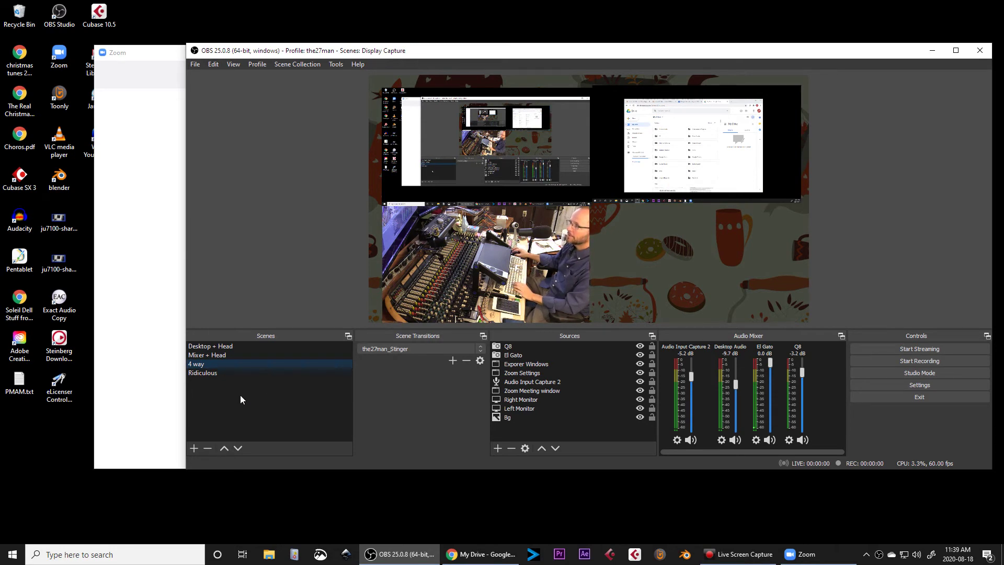
{"action": "left_click", "coordinate": [223, 373]}
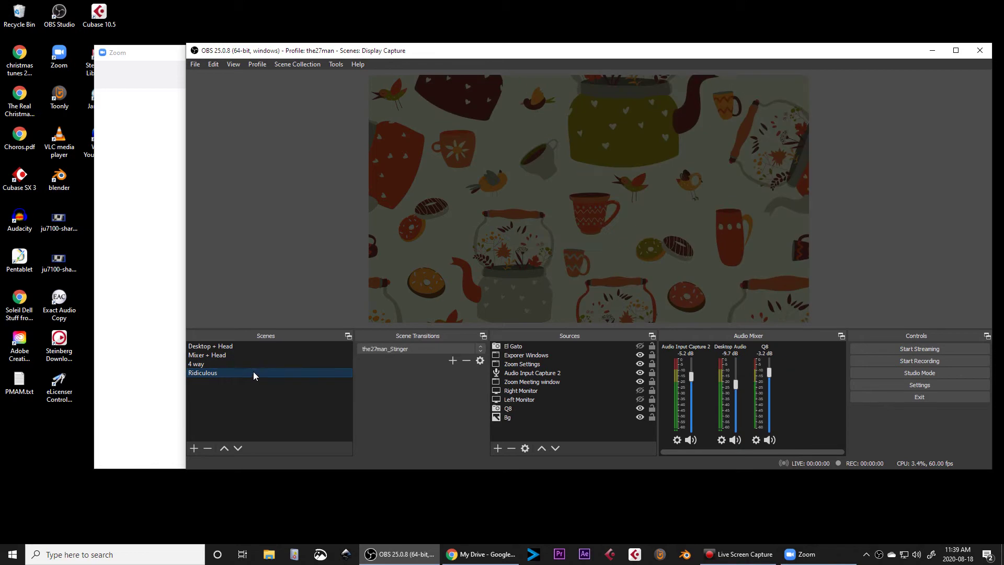
{"action": "left_click_drag", "start_coordinate": [512, 46], "coordinate": [467, 39]}
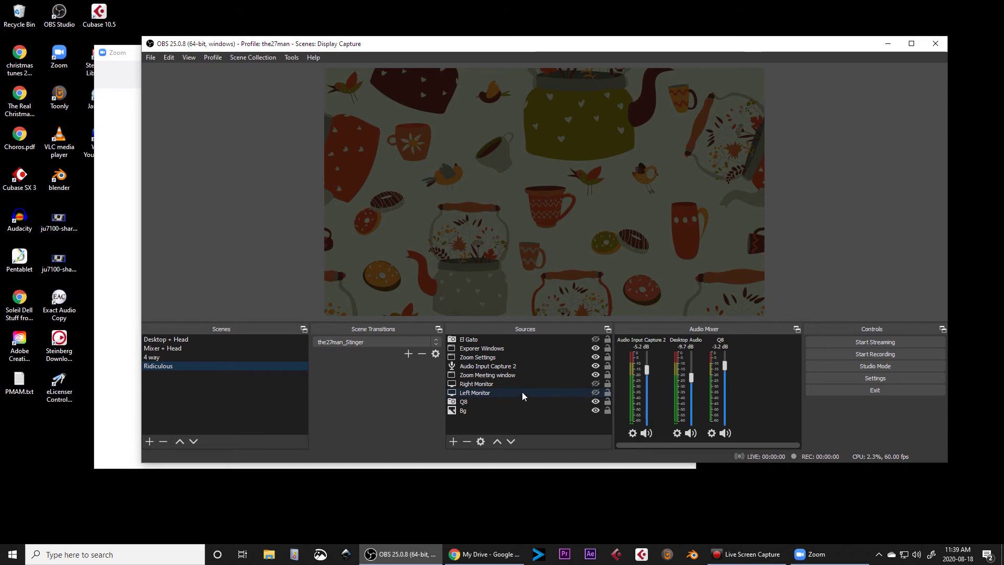
{"action": "left_click_drag", "start_coordinate": [420, 48], "coordinate": [437, 127]}
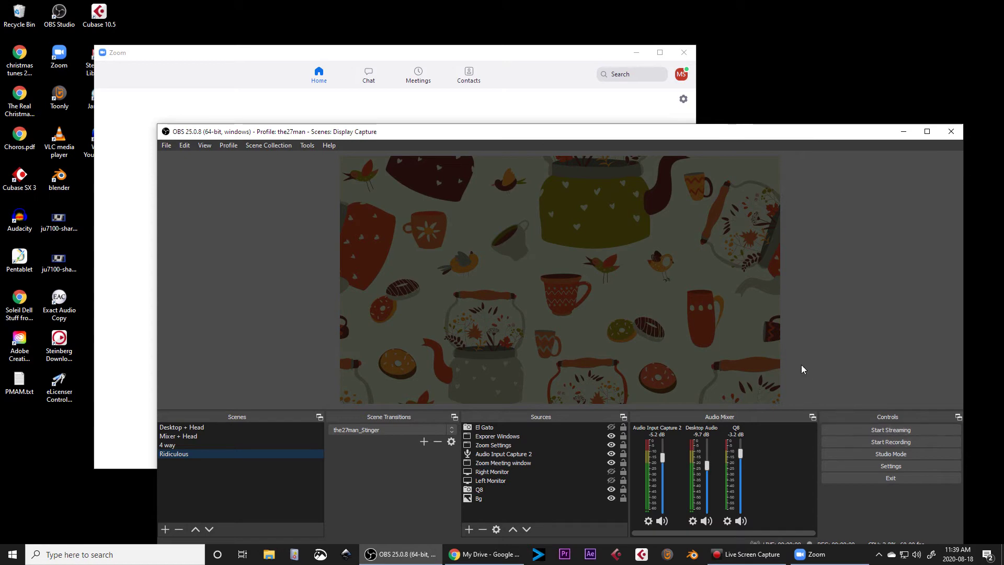
{"action": "left_click_drag", "start_coordinate": [576, 135], "coordinate": [584, 79]}
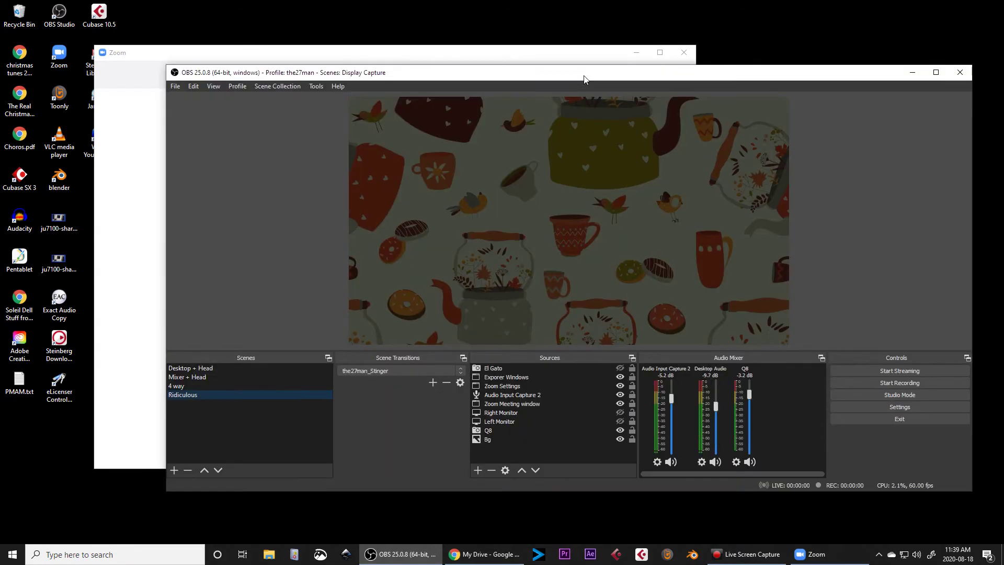
Show Zoom's Video settings beside OBS to view how the scene captures that window, and close the settings.
{"action": "left_click_drag", "start_coordinate": [487, 78], "coordinate": [993, 118]}
{"action": "left_click", "coordinate": [682, 99]}
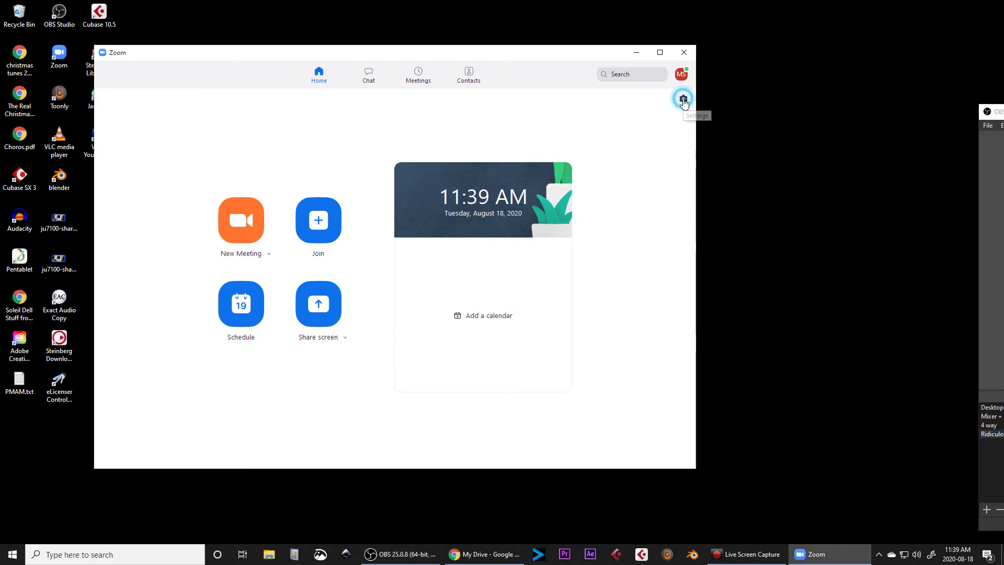
{"action": "left_click", "coordinate": [331, 150]}
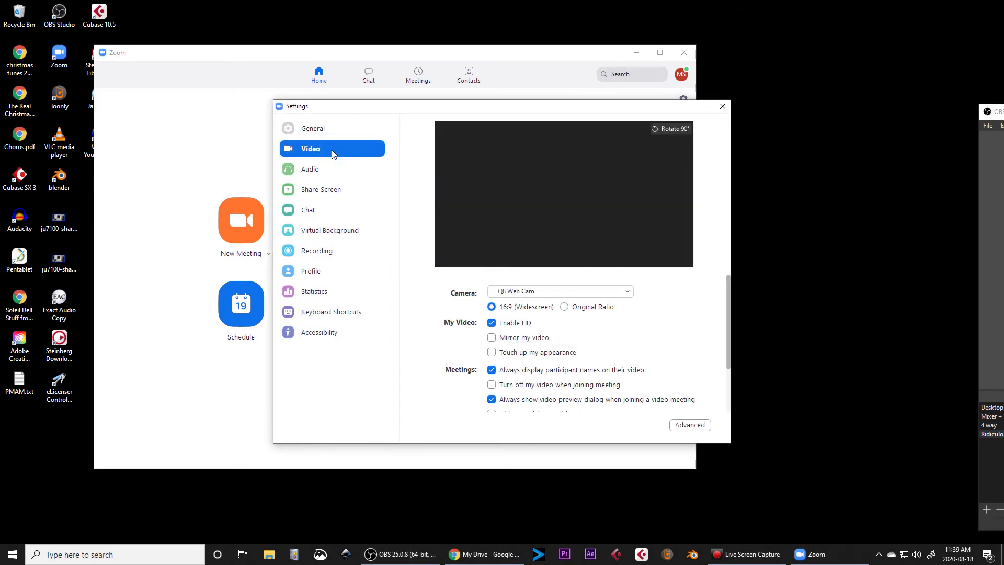
{"action": "left_click_drag", "start_coordinate": [600, 106], "coordinate": [430, 81]}
{"action": "left_click_drag", "start_coordinate": [991, 112], "coordinate": [219, 57]}
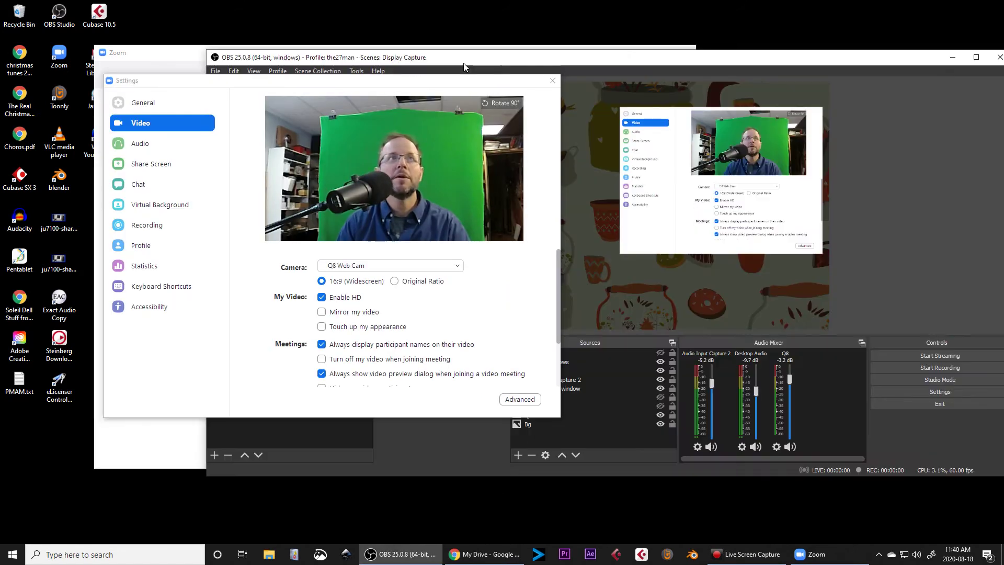
{"action": "left_click_drag", "start_coordinate": [698, 64], "coordinate": [684, 65]}
{"action": "left_click", "coordinate": [550, 82]}
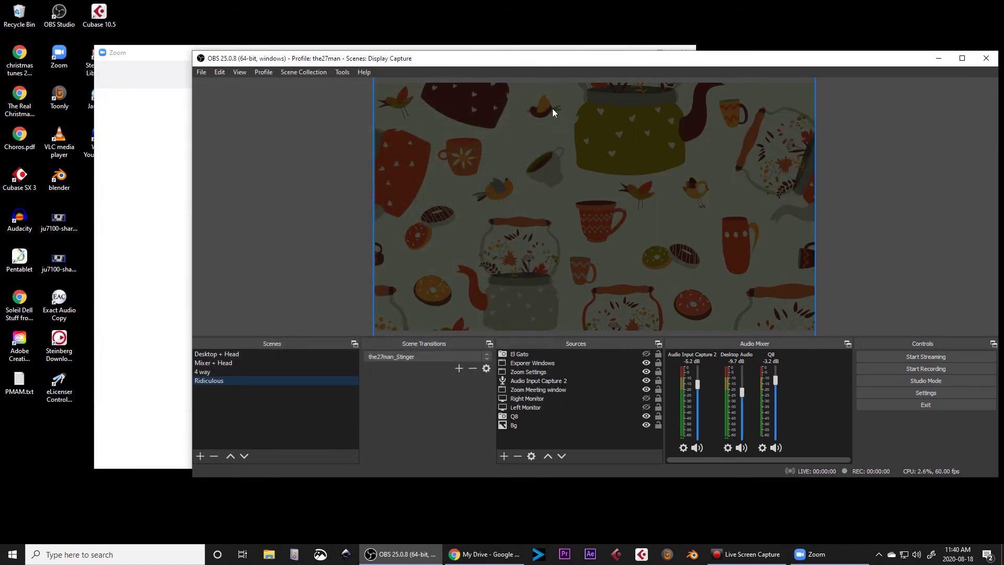
Stop and restart the VirtualCam output to OBS-Camera in OBS, and close the VirtualCam dialog.
{"action": "left_click_drag", "start_coordinate": [679, 58], "coordinate": [627, 44]}
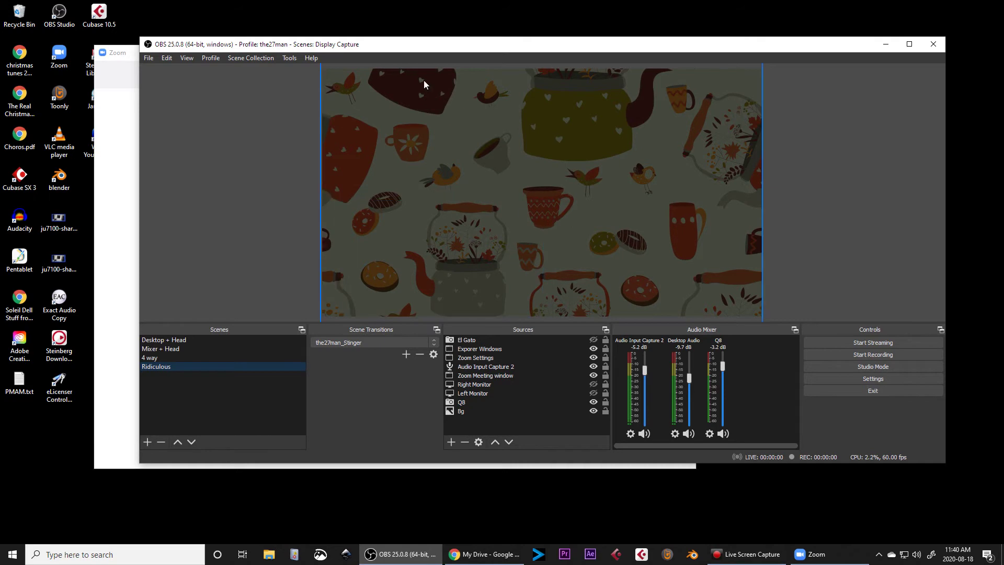
{"action": "left_click", "coordinate": [289, 58]}
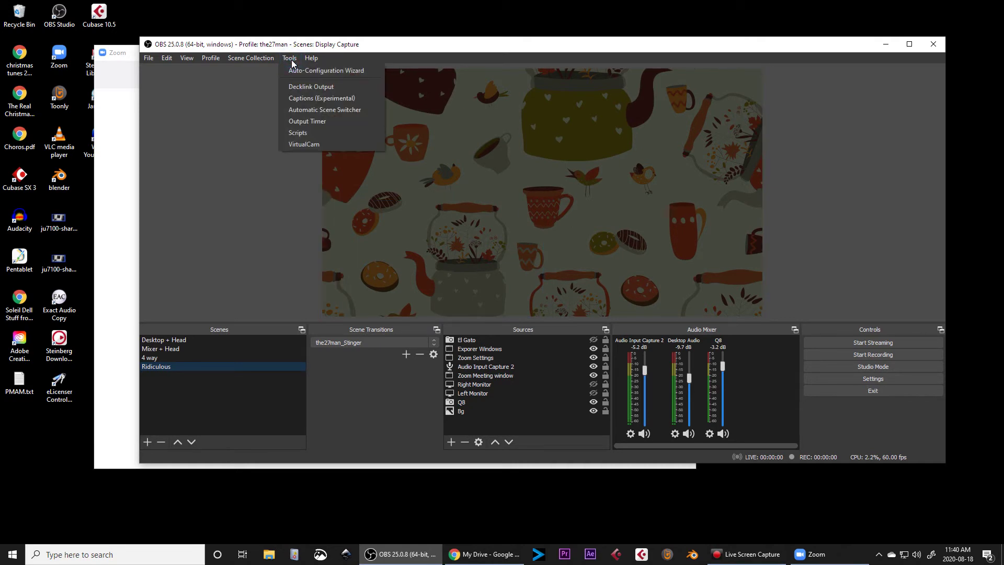
{"action": "left_click", "coordinate": [313, 145]}
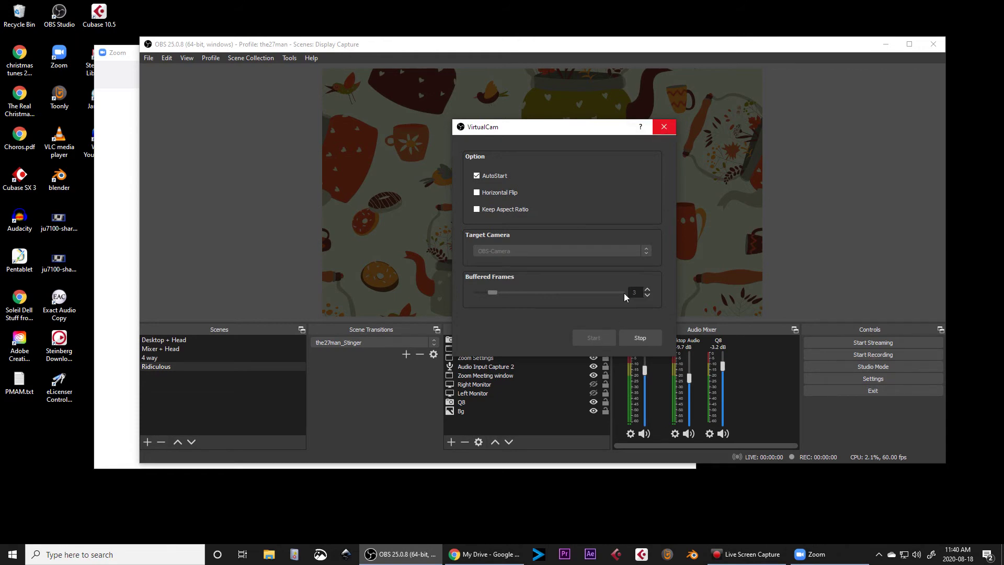
{"action": "left_click", "coordinate": [638, 338]}
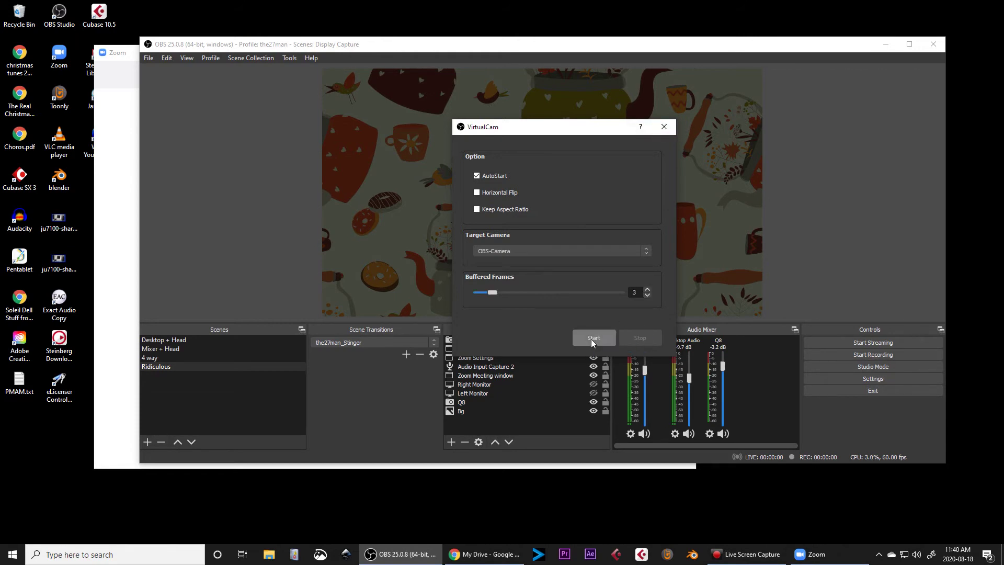
{"action": "left_click", "coordinate": [592, 339]}
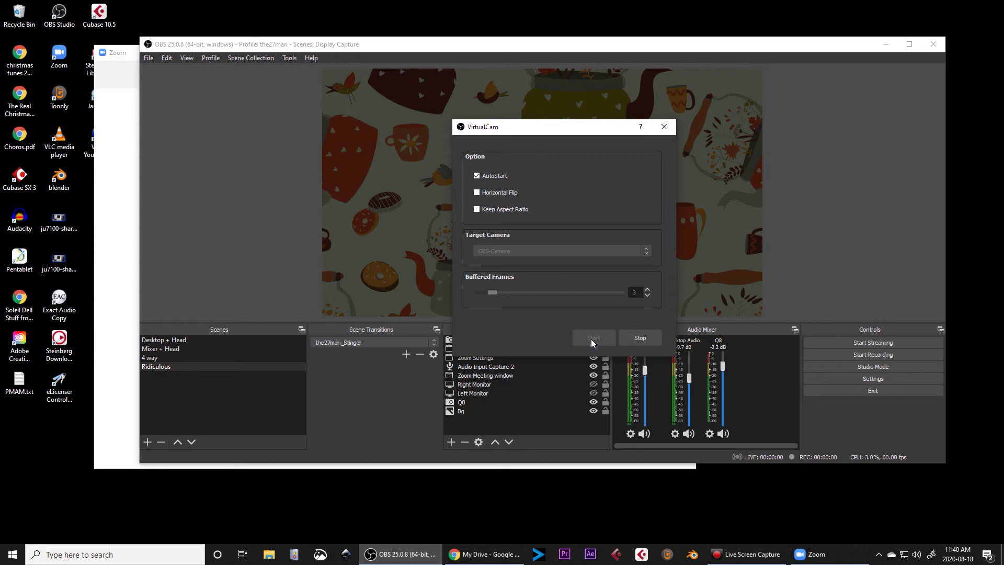
{"action": "left_click_drag", "start_coordinate": [598, 131], "coordinate": [543, 120]}
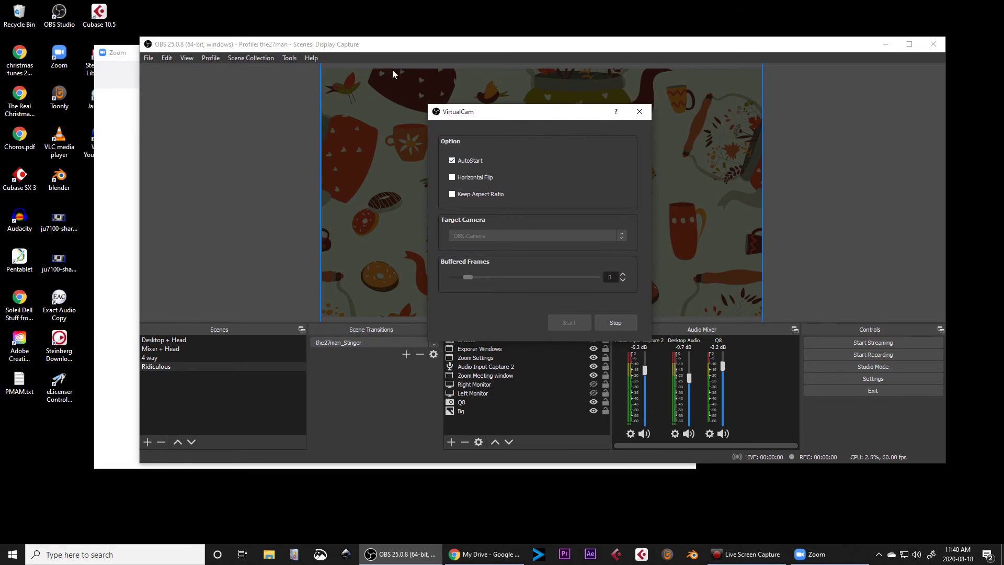
{"action": "left_click", "coordinate": [290, 59]}
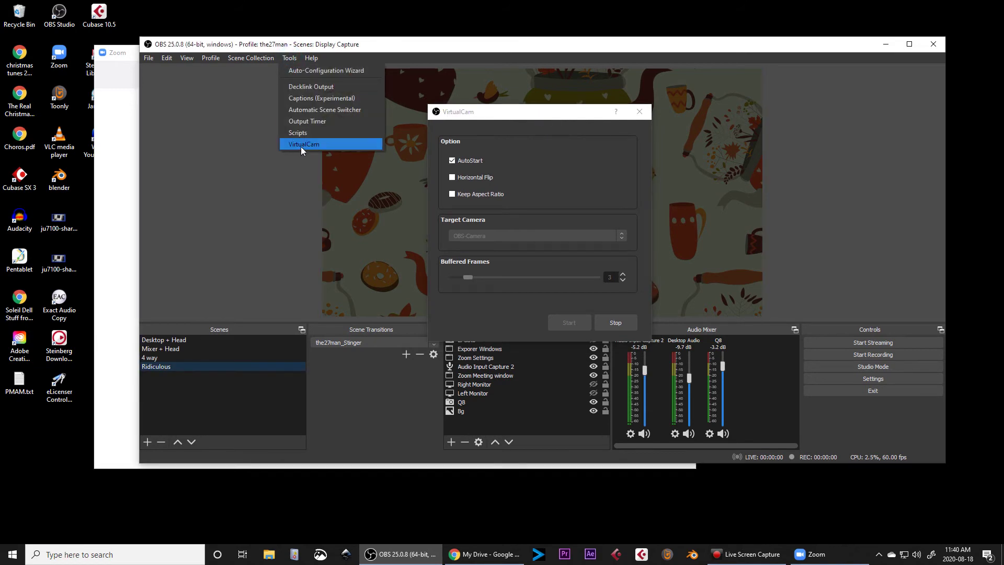
{"action": "left_click", "coordinate": [523, 113]}
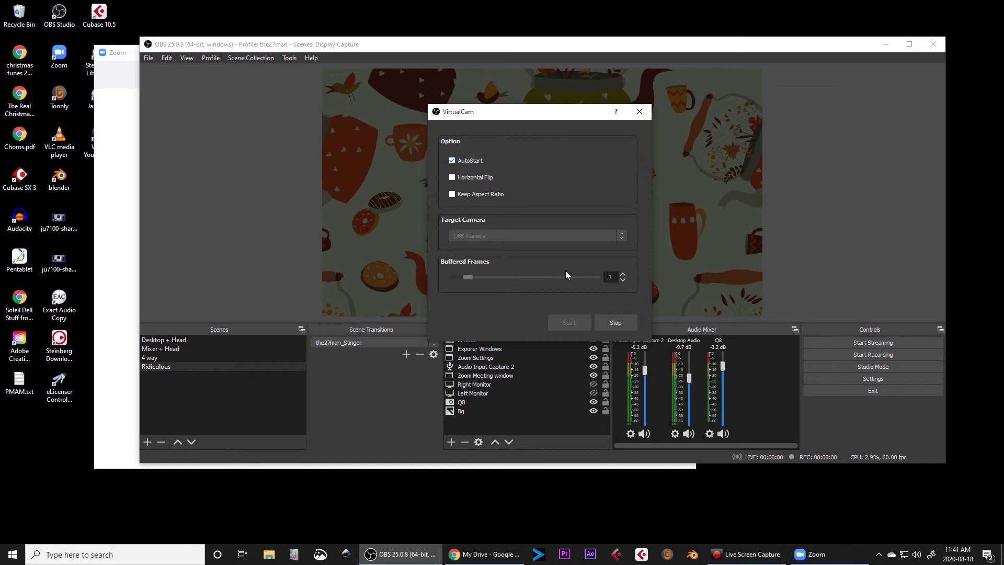
{"action": "left_click", "coordinate": [639, 111]}
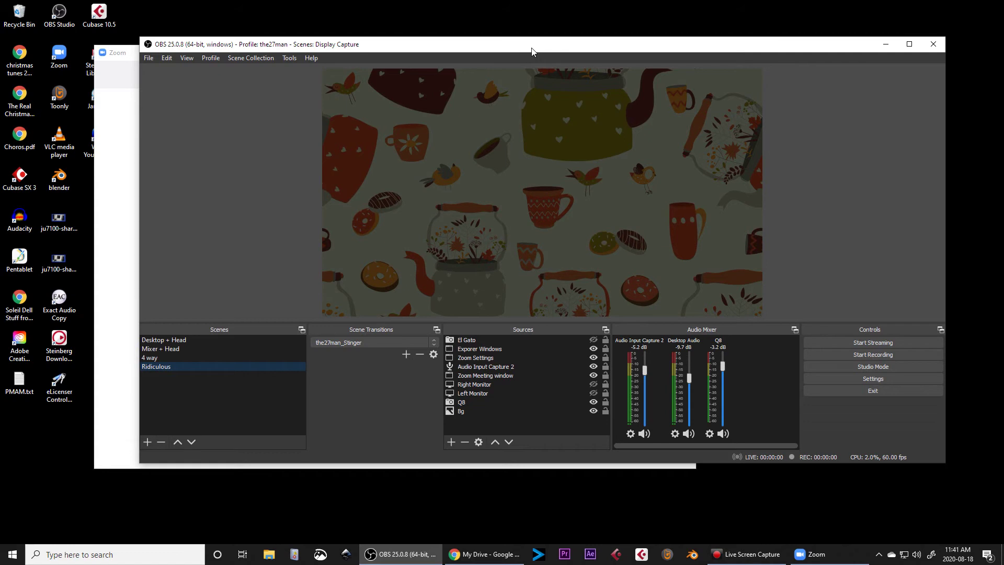
Arrange the OBS and Zoom windows side by side and open Zoom's Video settings.
{"action": "left_click_drag", "start_coordinate": [532, 51], "coordinate": [842, 92]}
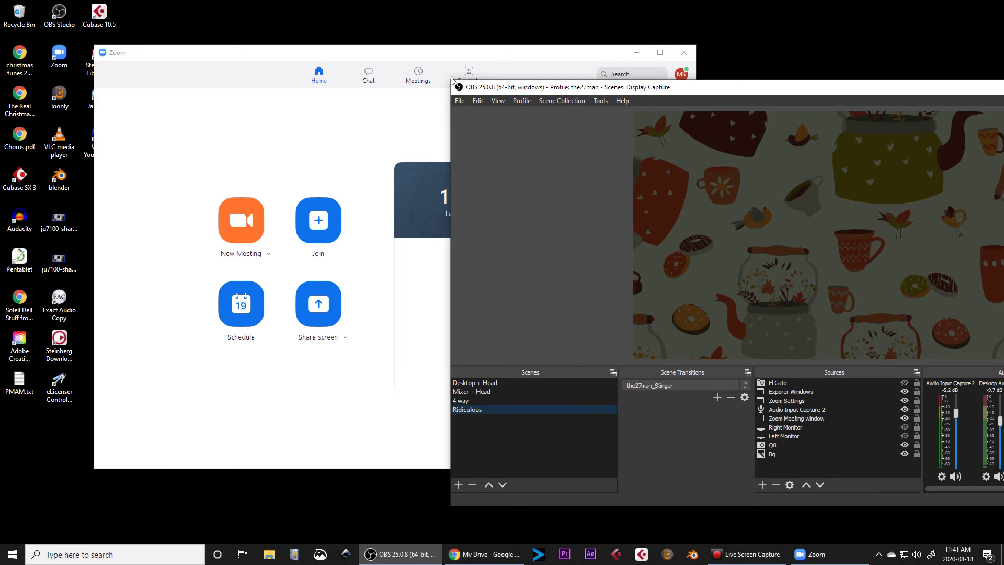
{"action": "left_click", "coordinate": [500, 58]}
{"action": "left_click_drag", "start_coordinate": [441, 54], "coordinate": [250, 51]}
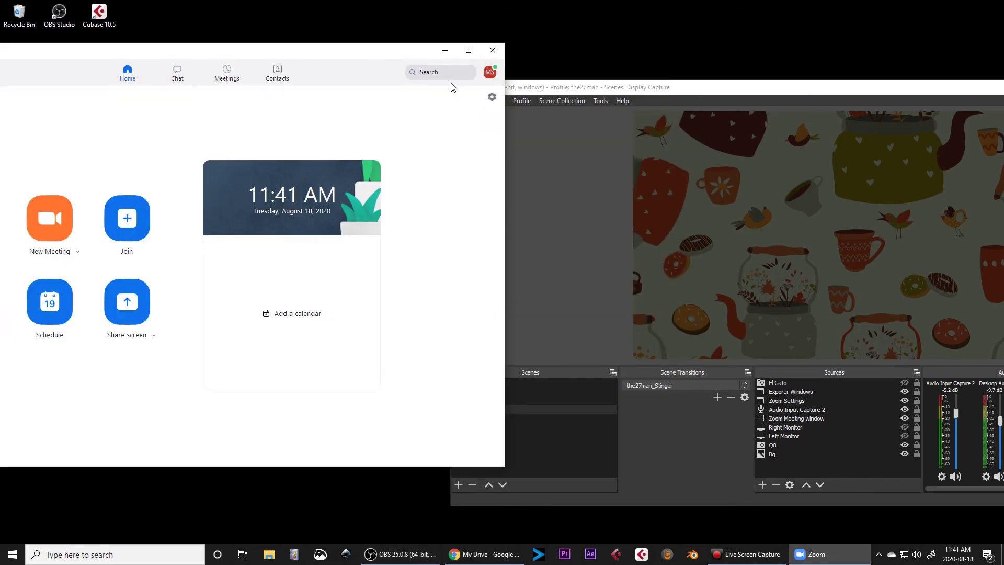
{"action": "left_click", "coordinate": [490, 98]}
{"action": "left_click", "coordinate": [321, 150]}
{"action": "left_click_drag", "start_coordinate": [366, 105], "coordinate": [174, 96]}
Try Game Capture HD60 S (Video) (#01) as Zoom's camera, and set the camera to OBS-Camera.
{"action": "left_click", "coordinate": [337, 283]}
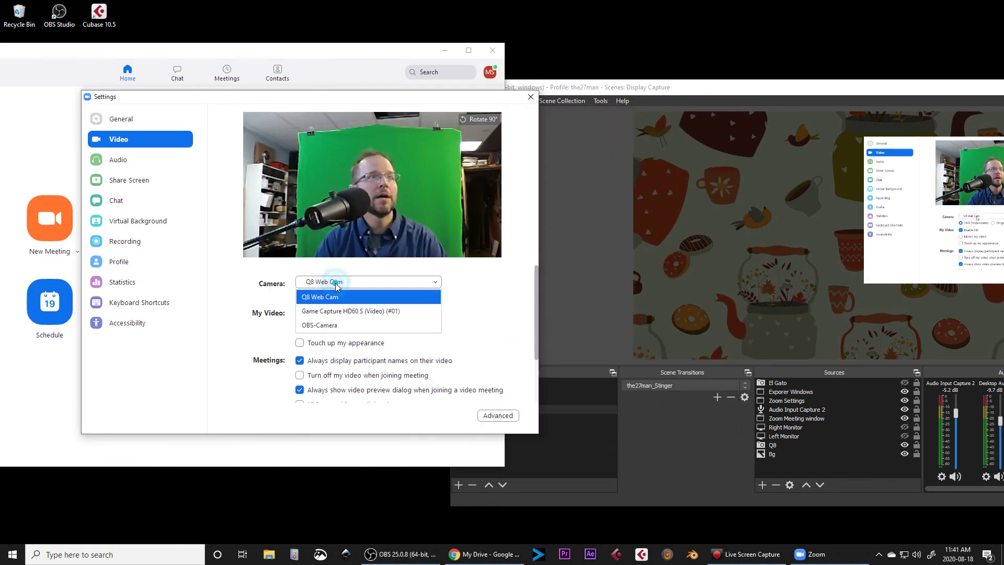
{"action": "left_click", "coordinate": [326, 311]}
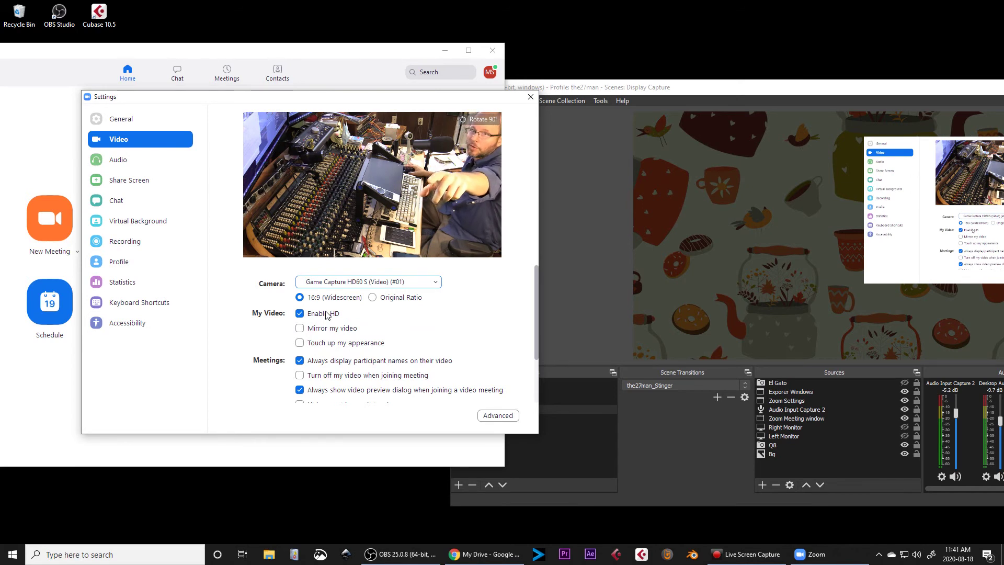
{"action": "left_click", "coordinate": [346, 282]}
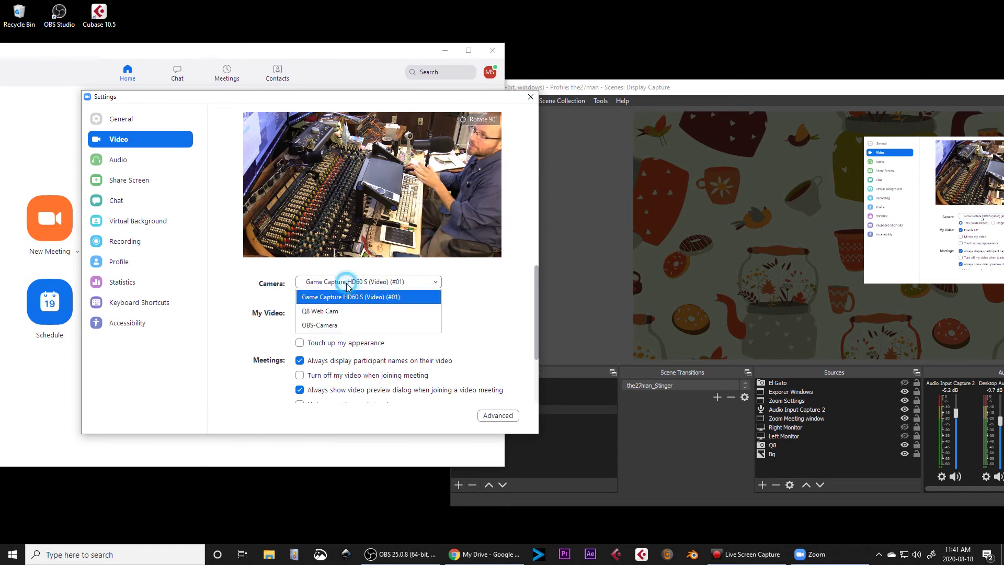
{"action": "left_click", "coordinate": [335, 329]}
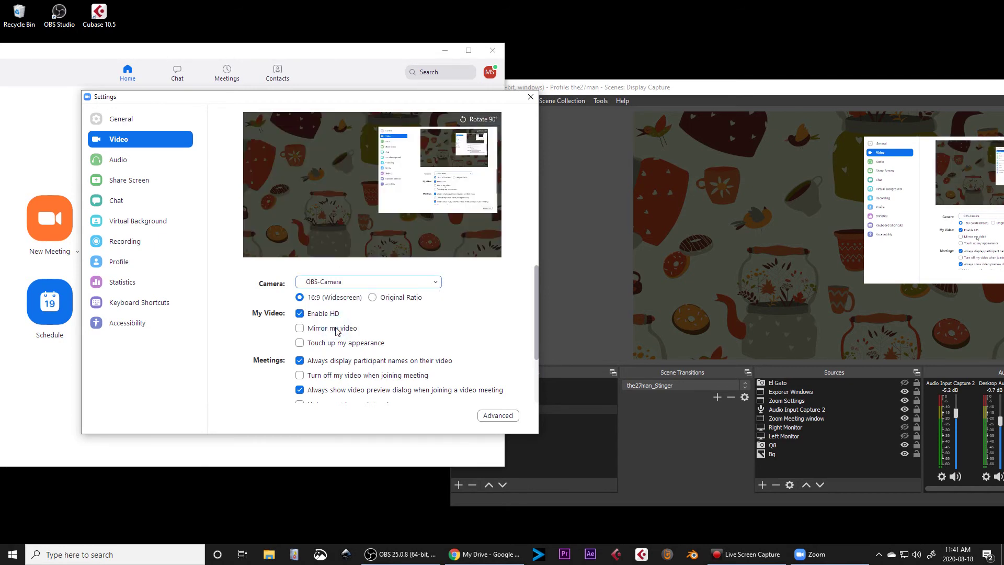
{"action": "left_click_drag", "start_coordinate": [429, 99], "coordinate": [329, 94]}
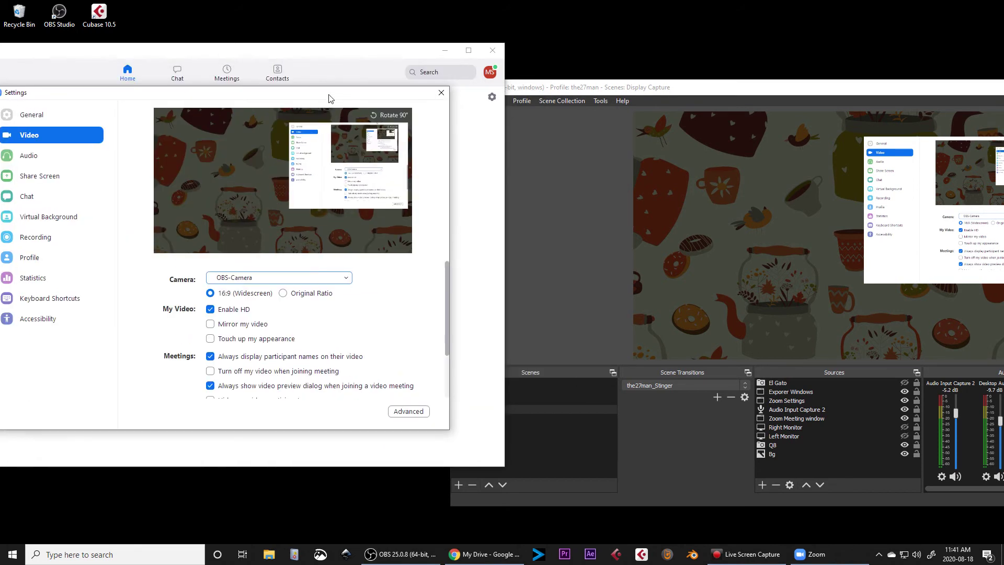
Reposition the OBS window and Zoom's Settings window so both the OBS preview and Zoom's camera preview are in view.
{"action": "left_click_drag", "start_coordinate": [671, 92], "coordinate": [585, 84]}
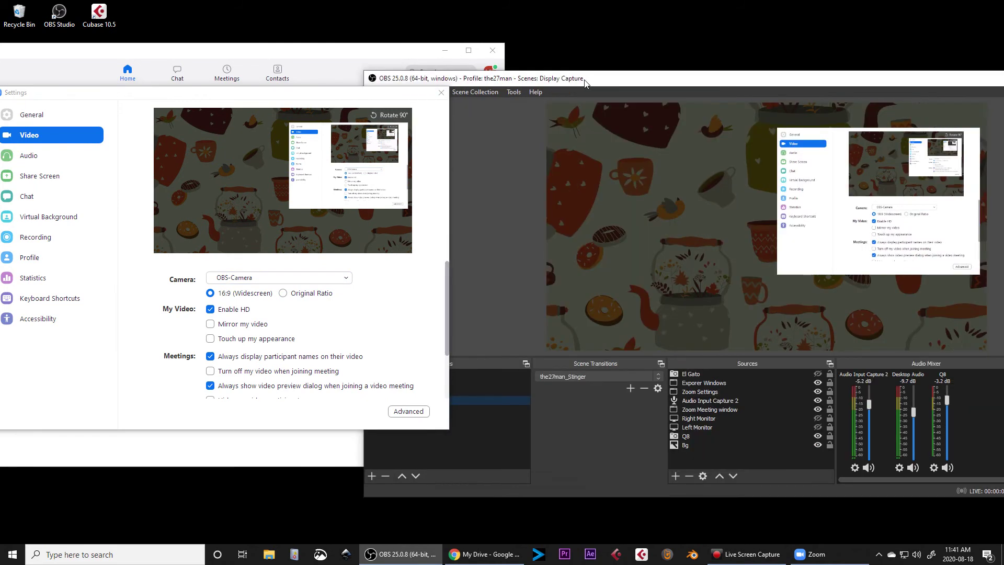
{"action": "left_click_drag", "start_coordinate": [753, 82], "coordinate": [732, 81]}
{"action": "left_click", "coordinate": [688, 293]}
{"action": "left_click", "coordinate": [686, 373], "text": "ctrl"}
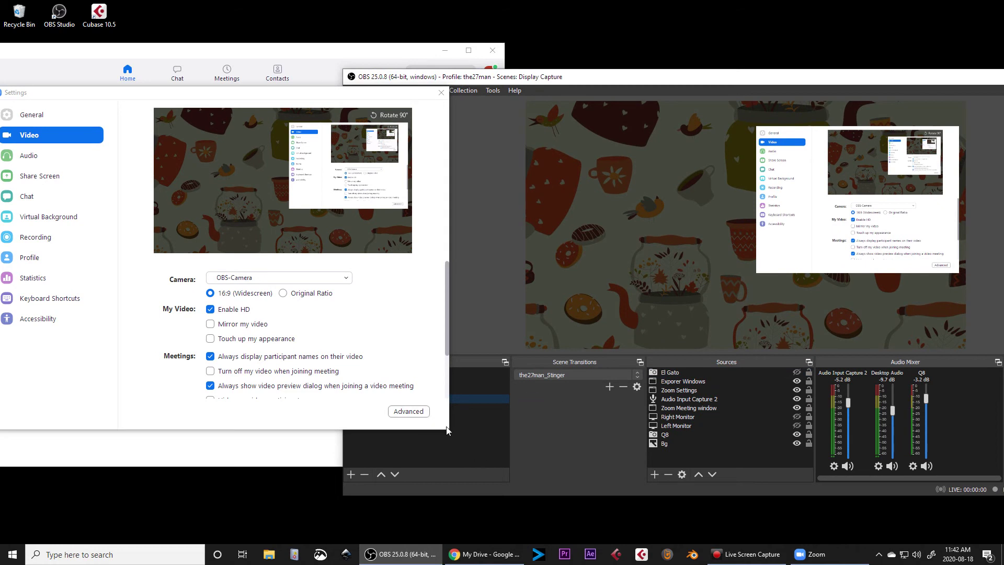
{"action": "left_click_drag", "start_coordinate": [357, 93], "coordinate": [246, 98]}
{"action": "left_click_drag", "start_coordinate": [437, 80], "coordinate": [402, 70]}
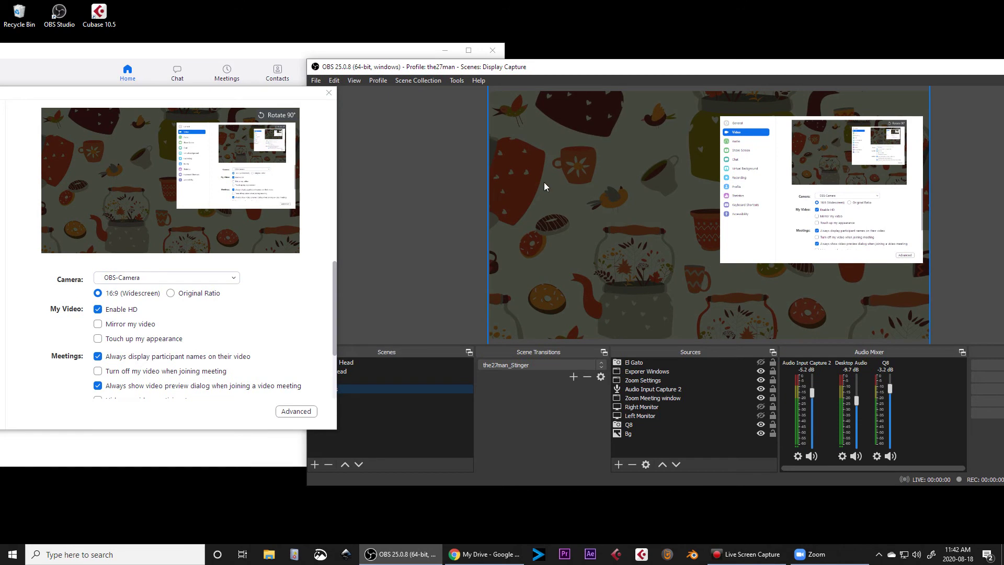
Switch OBS to the first scene, Desktop + Head, and on to Mixer + Head, and move Zoom's settings clear of the scene list.
{"action": "left_click", "coordinate": [392, 364]}
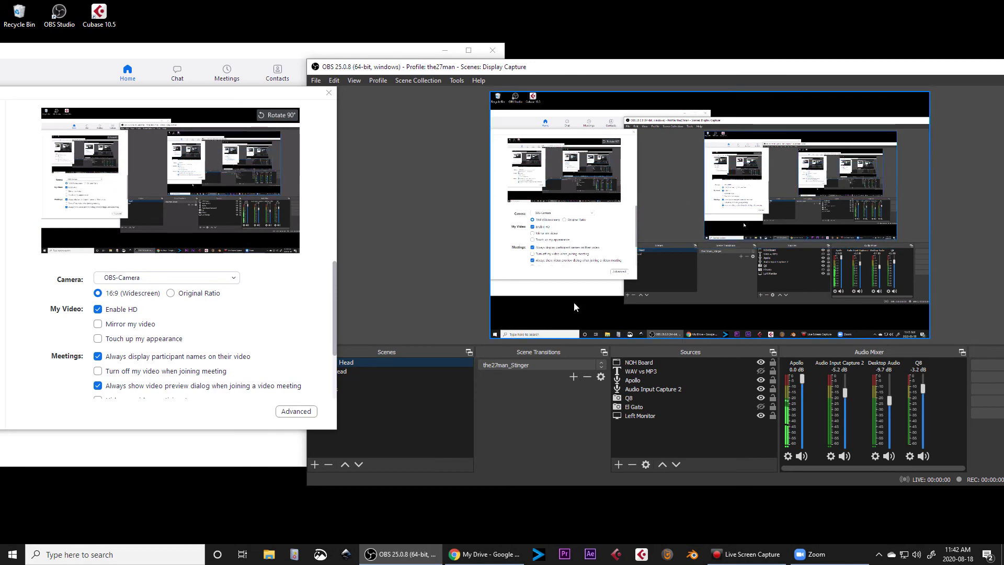
{"action": "left_click", "coordinate": [410, 372]}
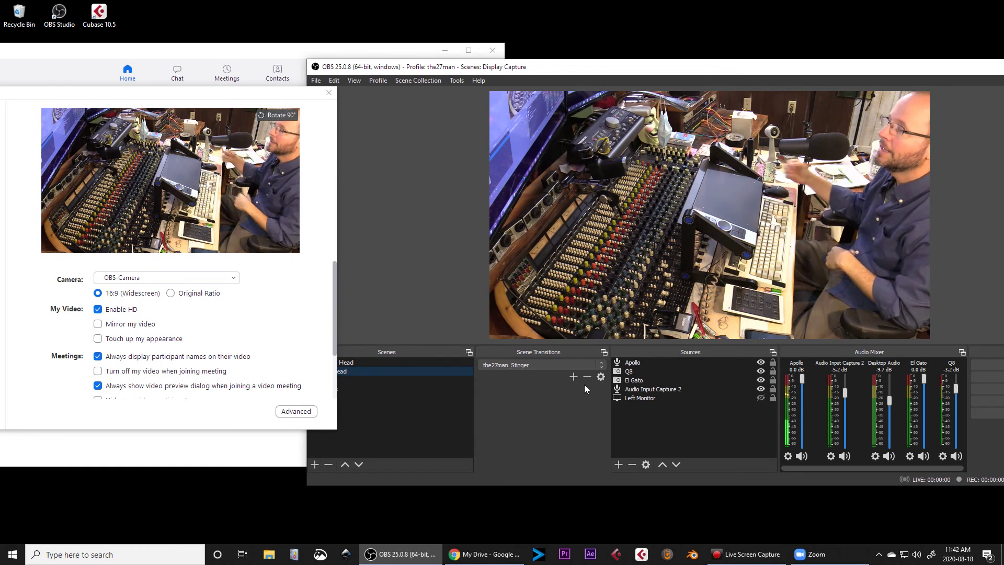
{"action": "left_click", "coordinate": [300, 271]}
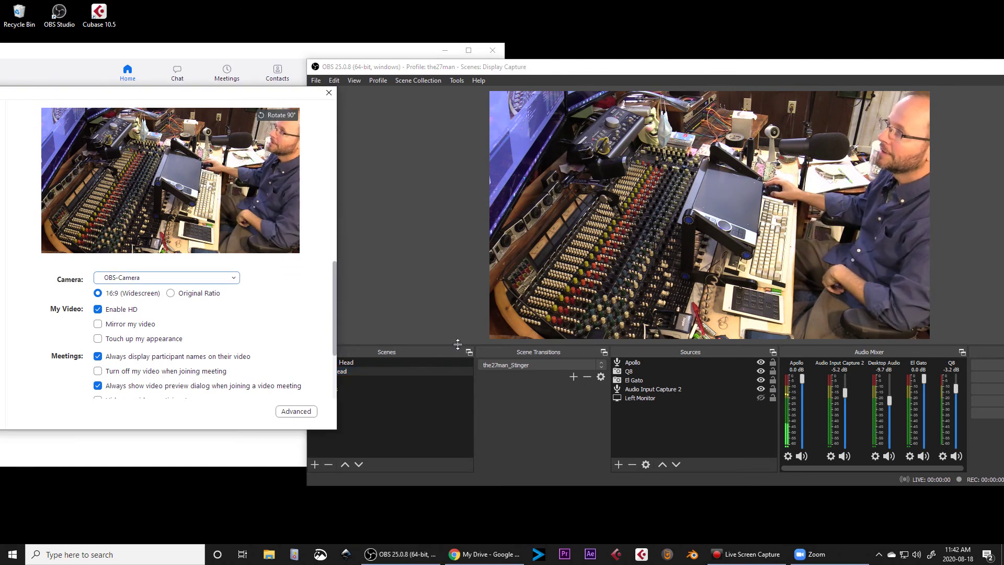
{"action": "left_click", "coordinate": [491, 391]}
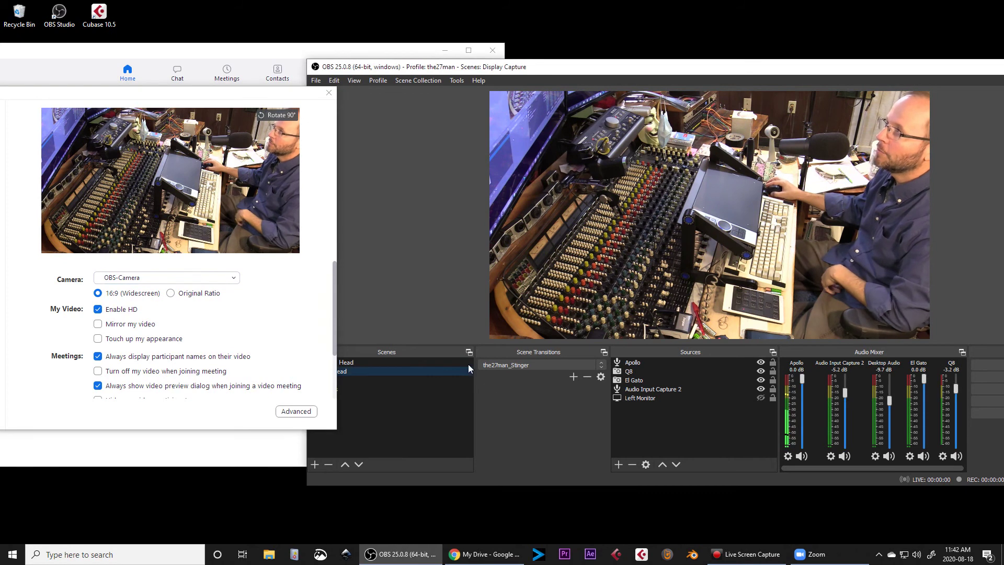
{"action": "left_click_drag", "start_coordinate": [278, 93], "coordinate": [235, 88]}
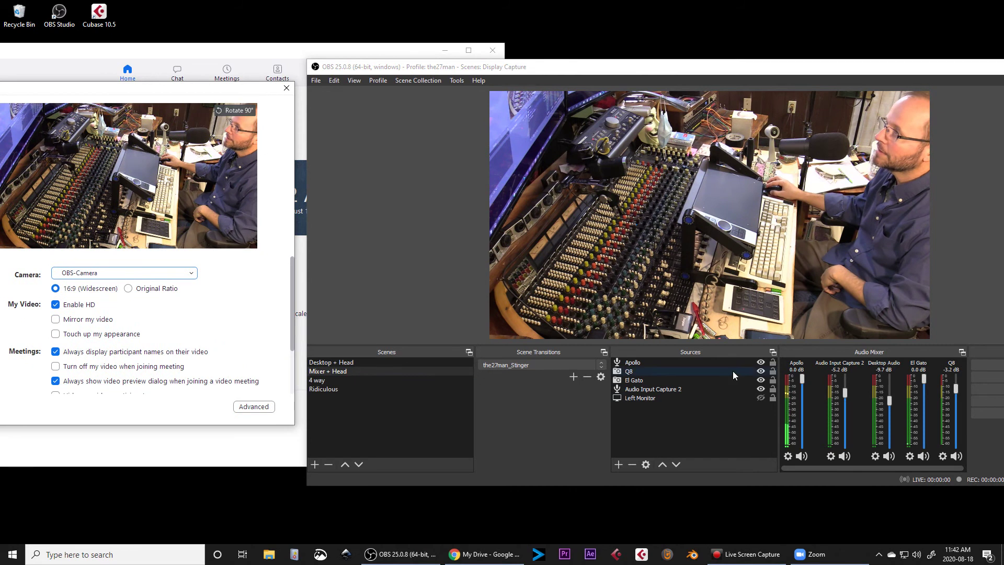
Reselect Q8 Web Cam as the Q8 source's device and move the webcam picture to the lower-right corner of the Mixer + Head scene.
{"action": "left_click", "coordinate": [760, 371]}
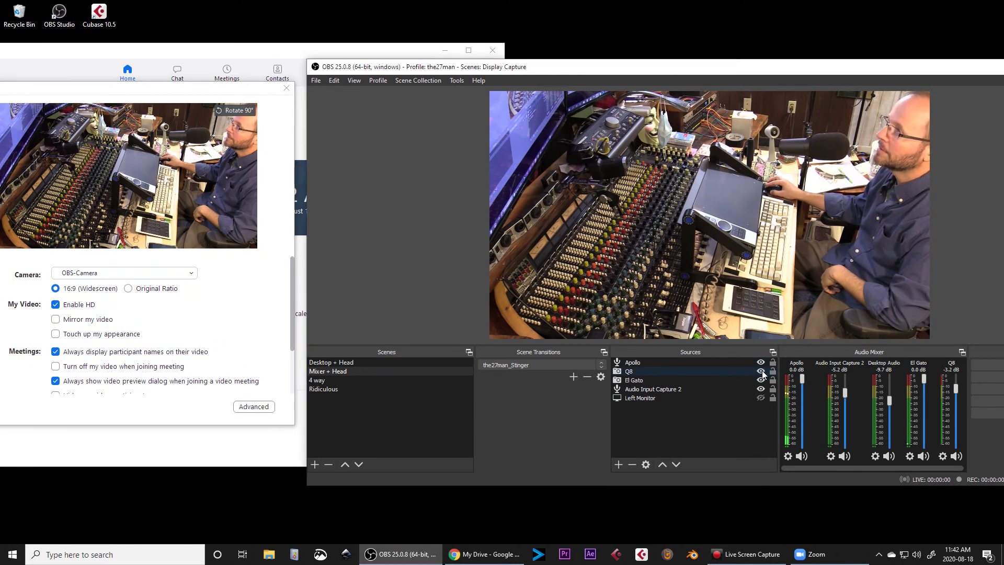
{"action": "left_click", "coordinate": [706, 371]}
{"action": "double_click", "coordinate": [706, 370]}
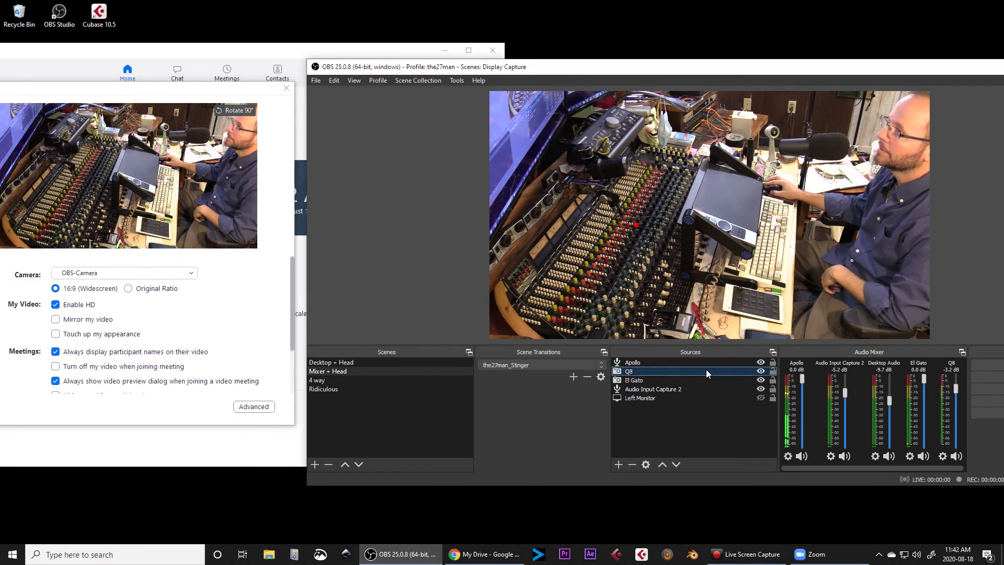
{"action": "left_click", "coordinate": [633, 317]}
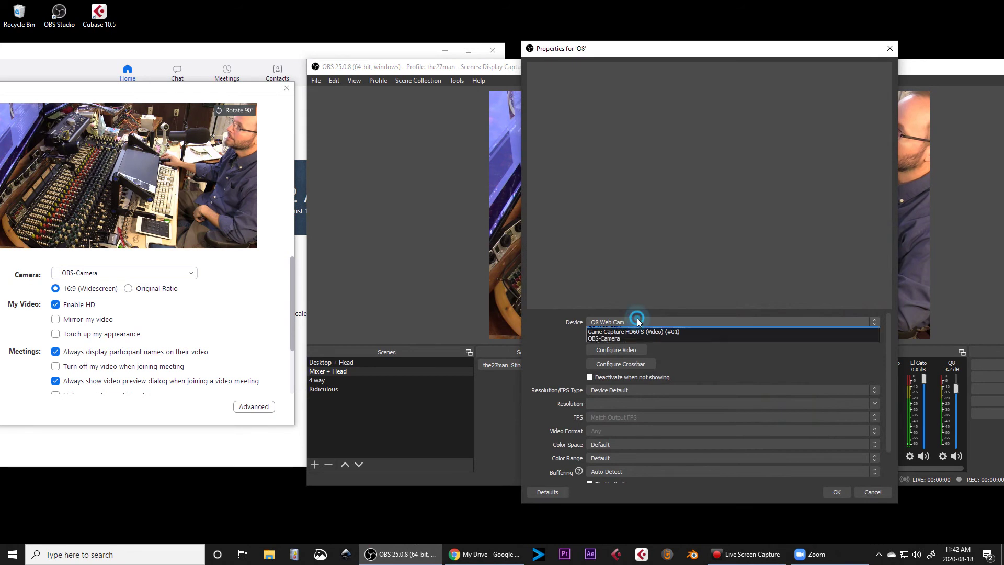
{"action": "left_click", "coordinate": [629, 344]}
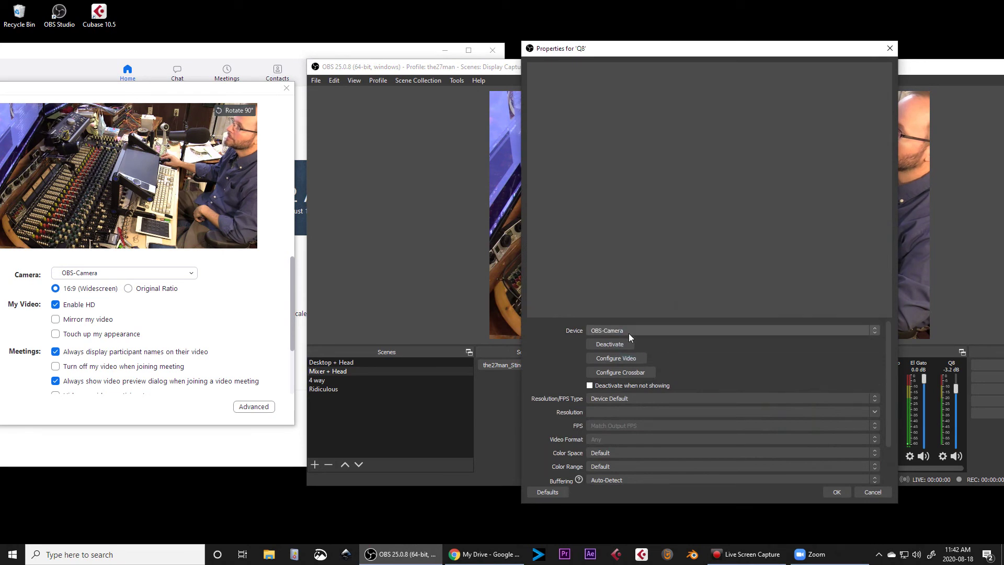
{"action": "left_click", "coordinate": [629, 331]}
{"action": "left_click", "coordinate": [629, 339]}
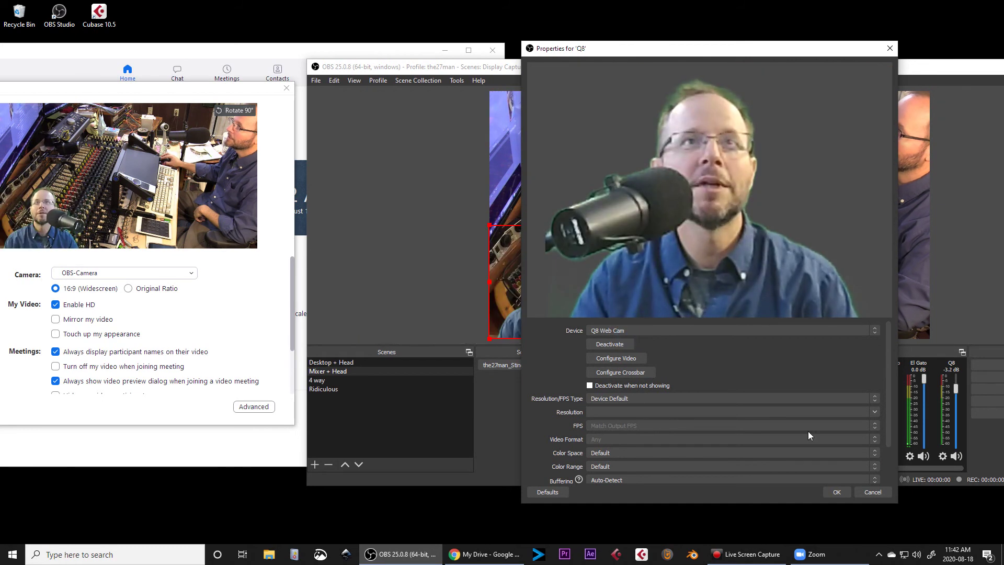
{"action": "left_click", "coordinate": [836, 490]}
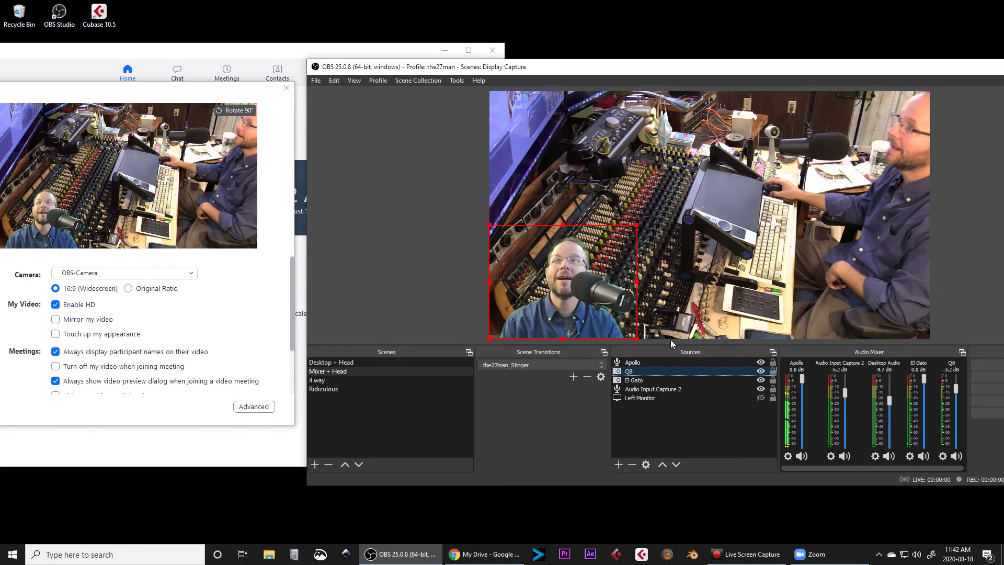
{"action": "left_click_drag", "start_coordinate": [604, 295], "coordinate": [884, 294]}
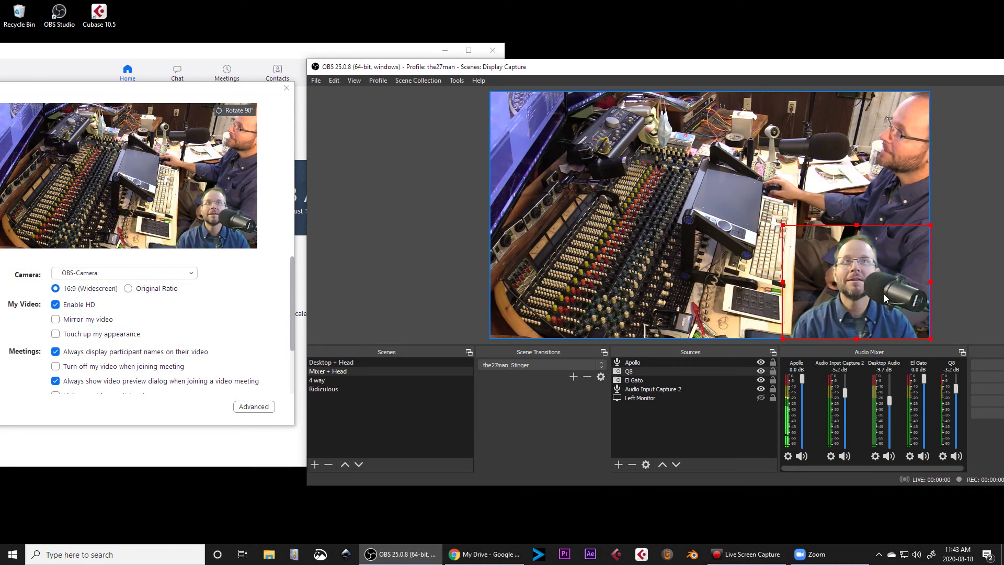
Switch to the Desktop + Head scene, move OBS off this screen, and reposition Zoom's Video settings to show the live desktop capture.
{"action": "left_click", "coordinate": [399, 365]}
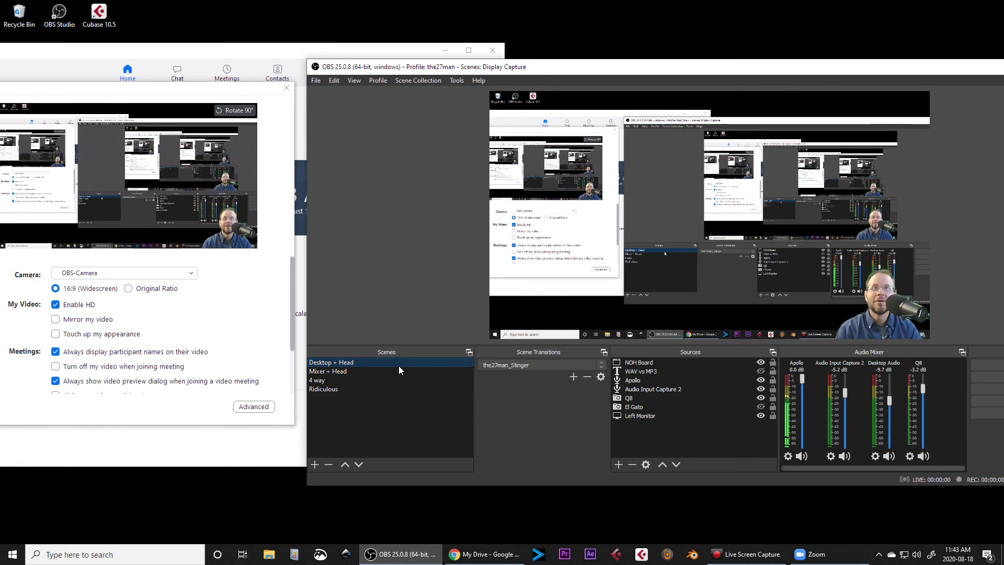
{"action": "left_click", "coordinate": [227, 180]}
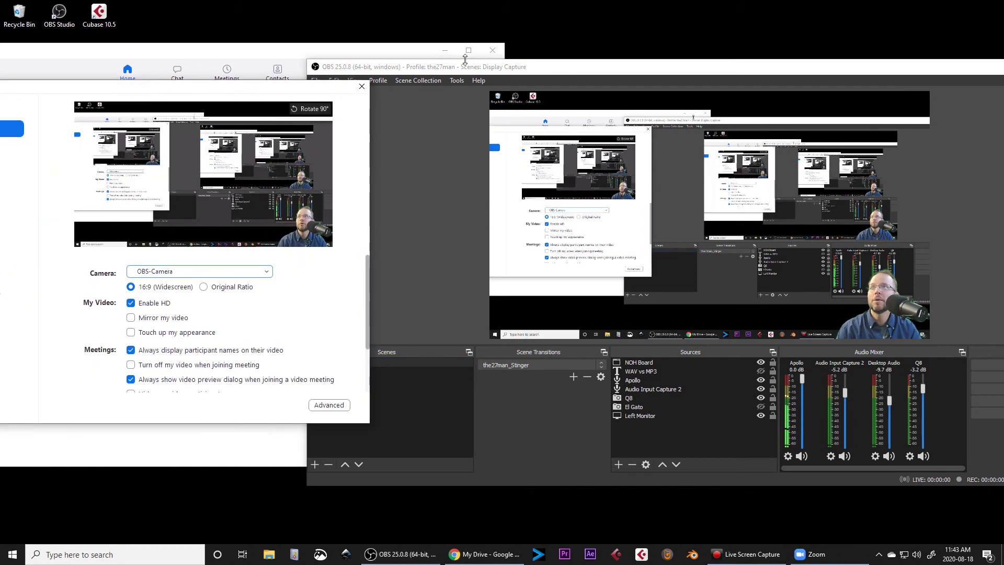
{"action": "left_click_drag", "start_coordinate": [466, 71], "coordinate": [1003, 137]}
{"action": "left_click_drag", "start_coordinate": [302, 84], "coordinate": [758, 85]}
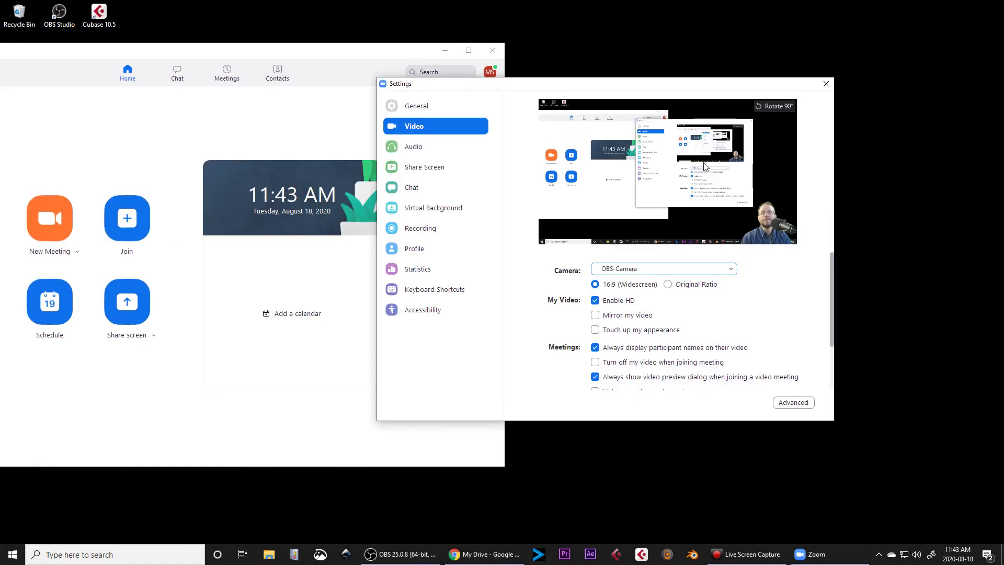
{"action": "left_click_drag", "start_coordinate": [701, 89], "coordinate": [491, 98]}
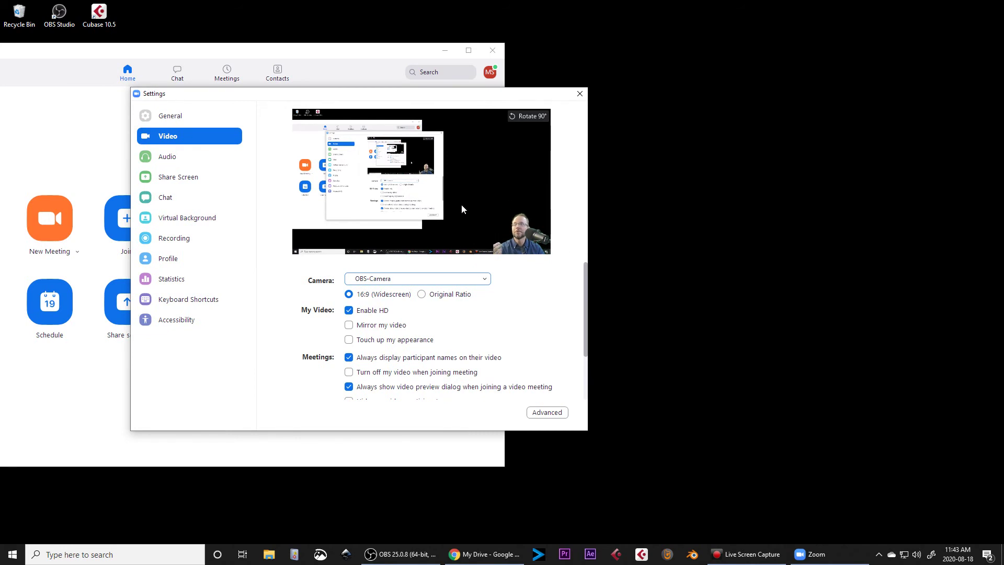
{"action": "left_click_drag", "start_coordinate": [489, 94], "coordinate": [423, 87]}
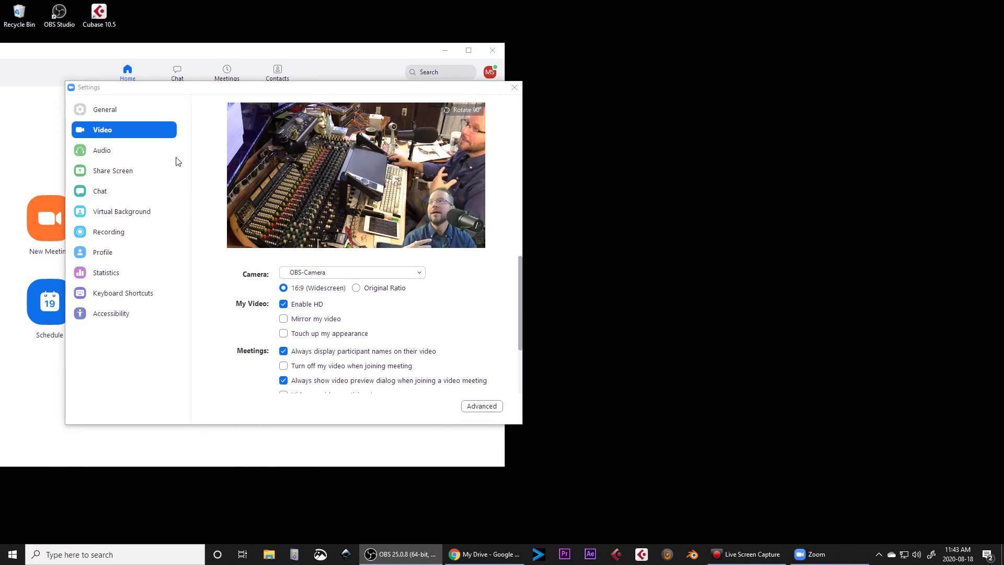
Examine the speaker and microphone choices in Zoom's Audio settings and return to the Video settings.
{"action": "left_click", "coordinate": [154, 148]}
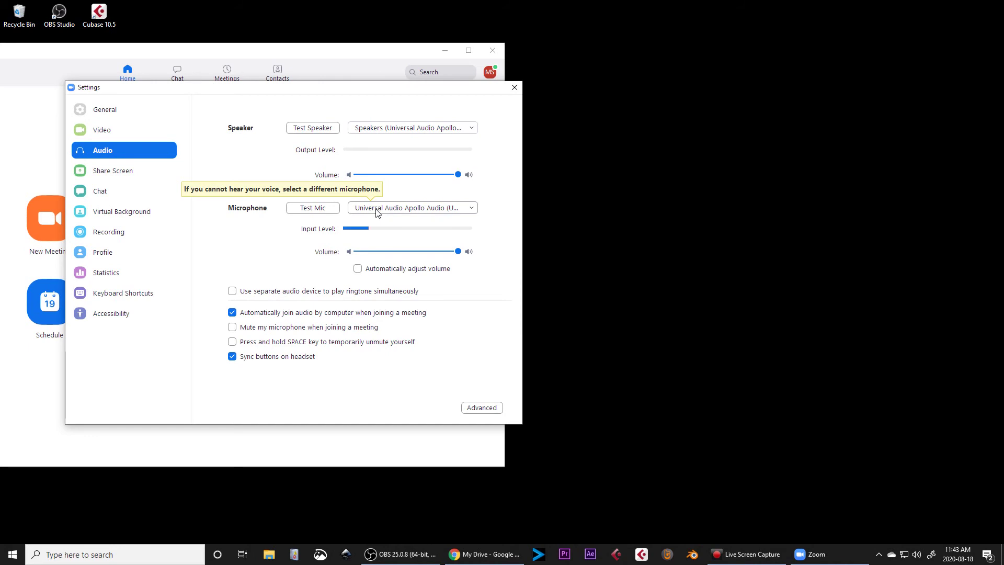
{"action": "left_click", "coordinate": [124, 136]}
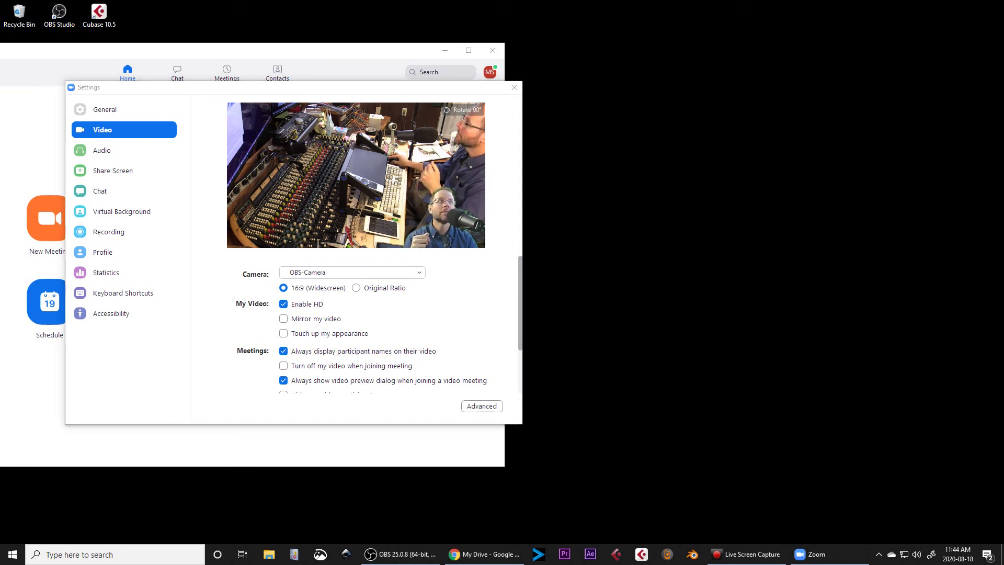
Switch back to OBS and open the Q8 source's filters beside Zoom's Video settings.
{"action": "left_click", "coordinate": [400, 554]}
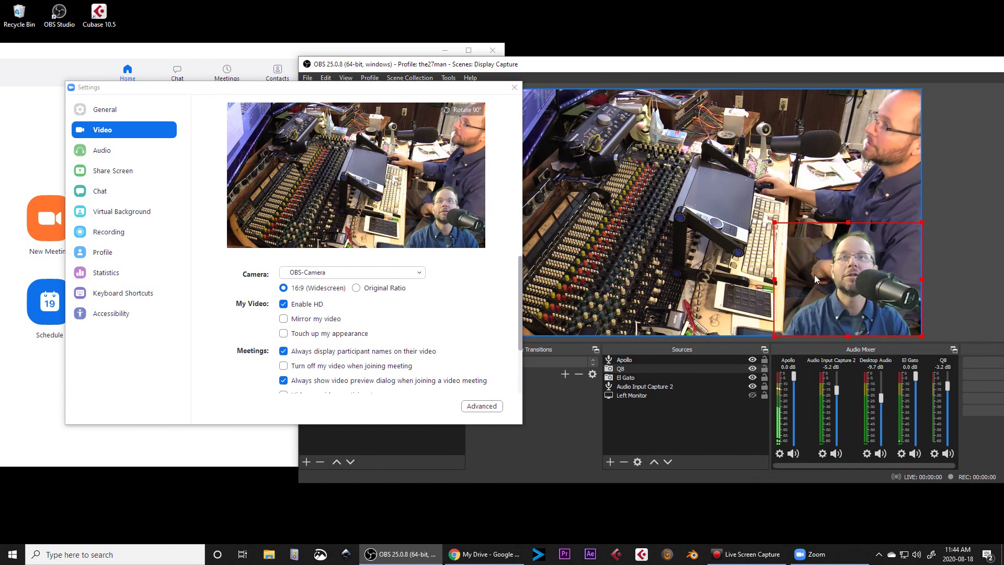
{"action": "right_click", "coordinate": [666, 369]}
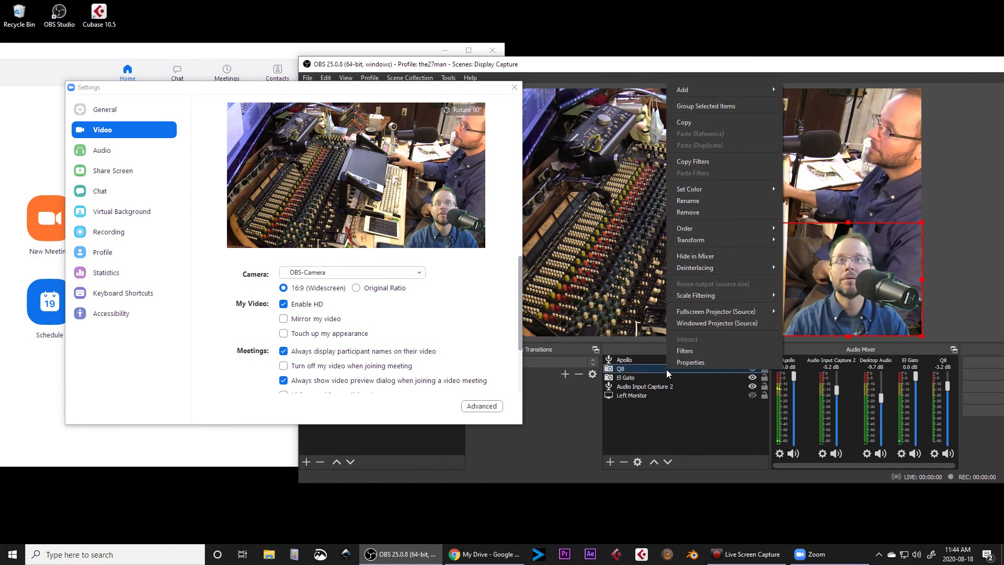
{"action": "left_click", "coordinate": [704, 359]}
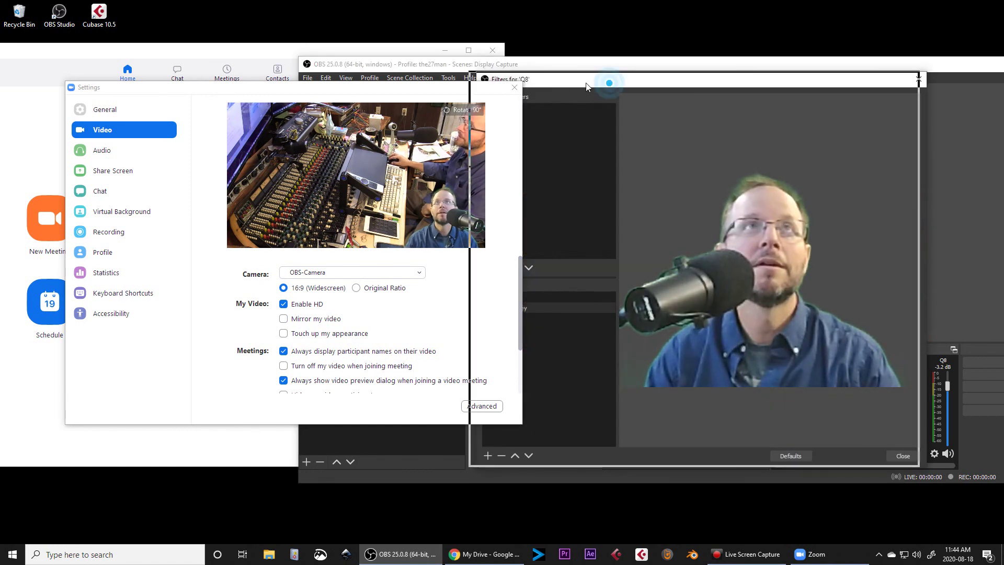
{"action": "left_click_drag", "start_coordinate": [609, 83], "coordinate": [577, 77]}
{"action": "left_click_drag", "start_coordinate": [442, 88], "coordinate": [315, 90]}
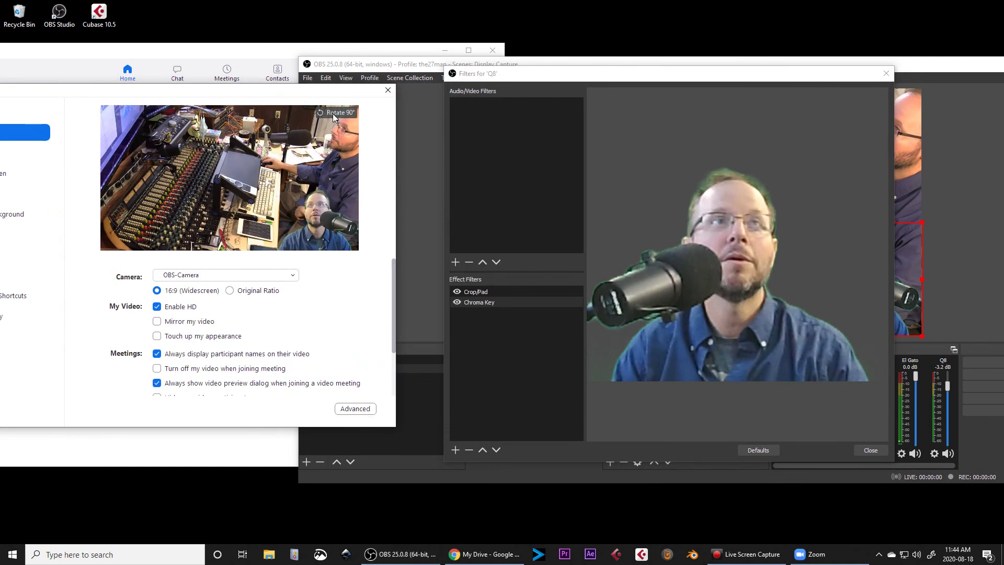
Lower the Chroma Key filter's similarity to 1 to expose the green screen, raise it to 240, and close the filters.
{"action": "left_click", "coordinate": [529, 306]}
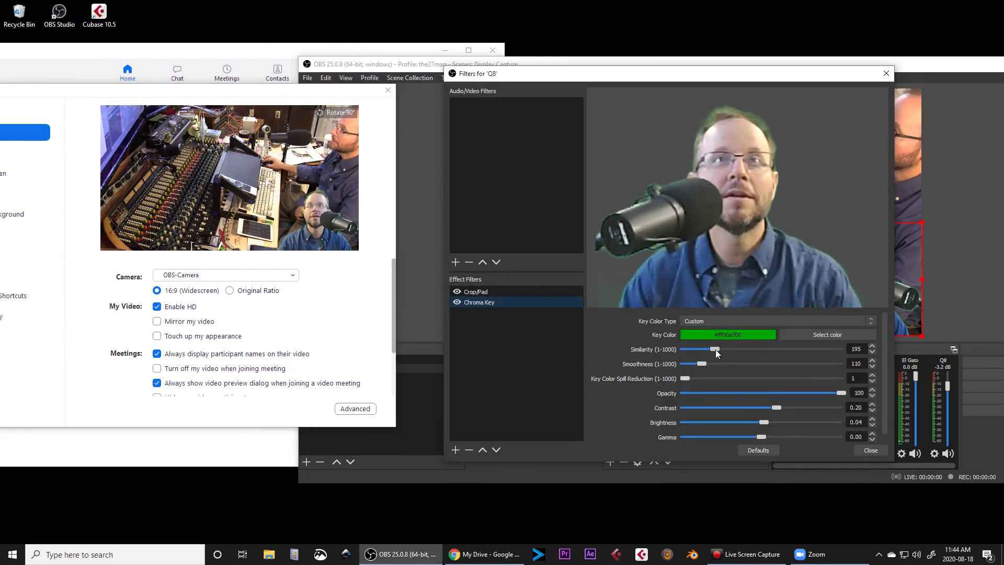
{"action": "left_click_drag", "start_coordinate": [715, 349], "coordinate": [660, 347]}
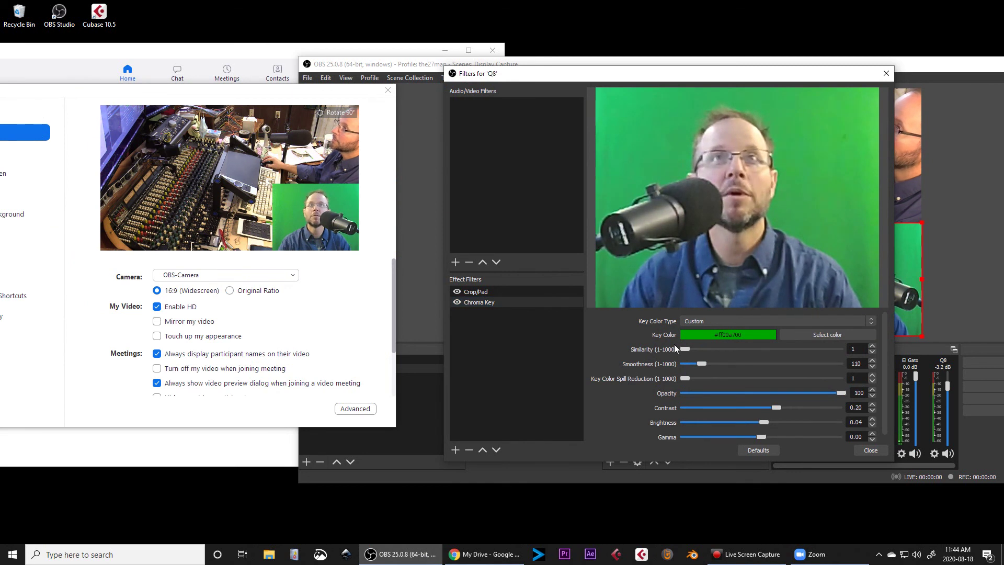
{"action": "left_click_drag", "start_coordinate": [675, 348], "coordinate": [720, 353]}
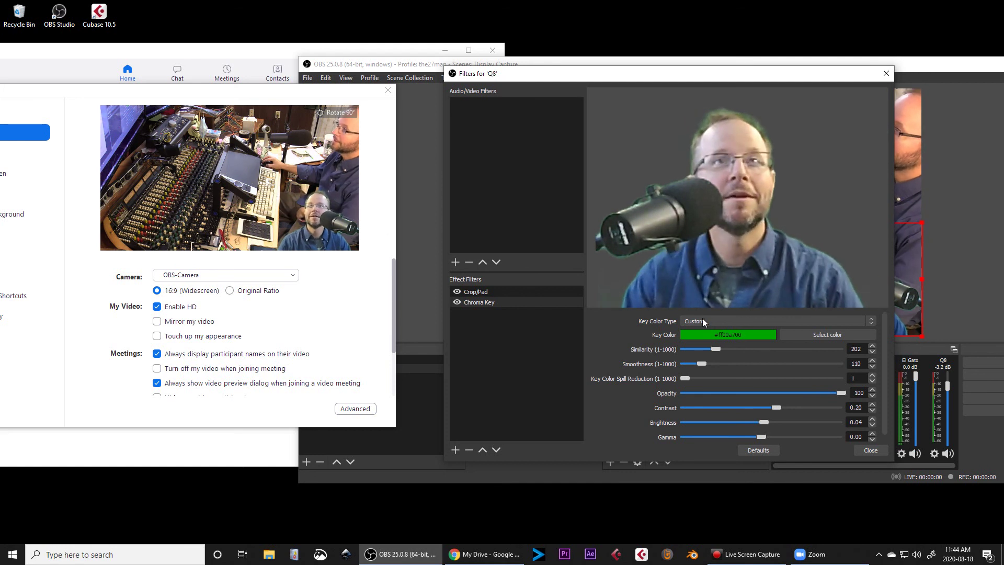
{"action": "mouse_move", "coordinate": [714, 349]}
{"action": "left_mouse_down"}
{"action": "mouse_move", "coordinate": [688, 350]}
{"action": "mouse_move", "coordinate": [720, 359]}
{"action": "left_mouse_up"}
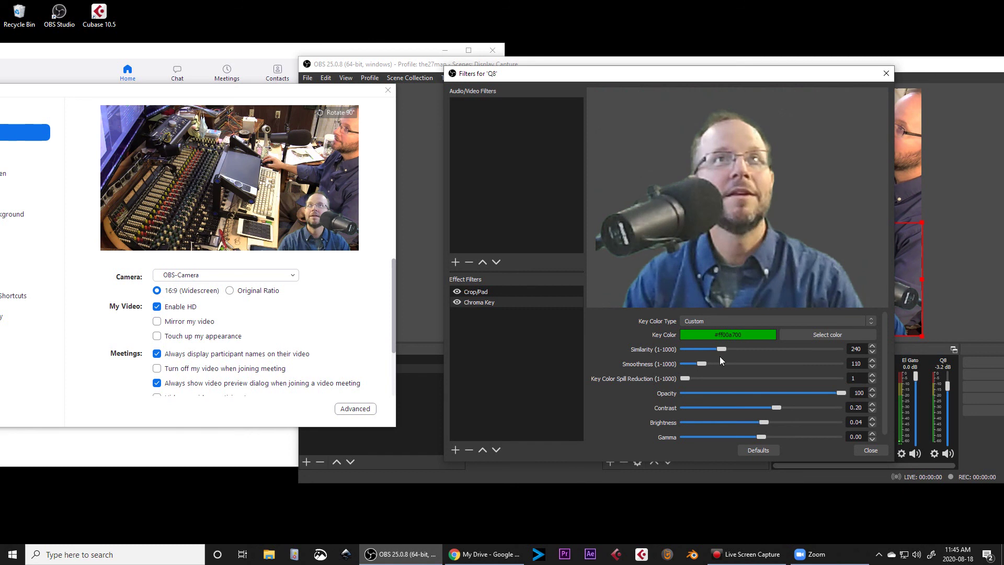
{"action": "left_click", "coordinate": [870, 449]}
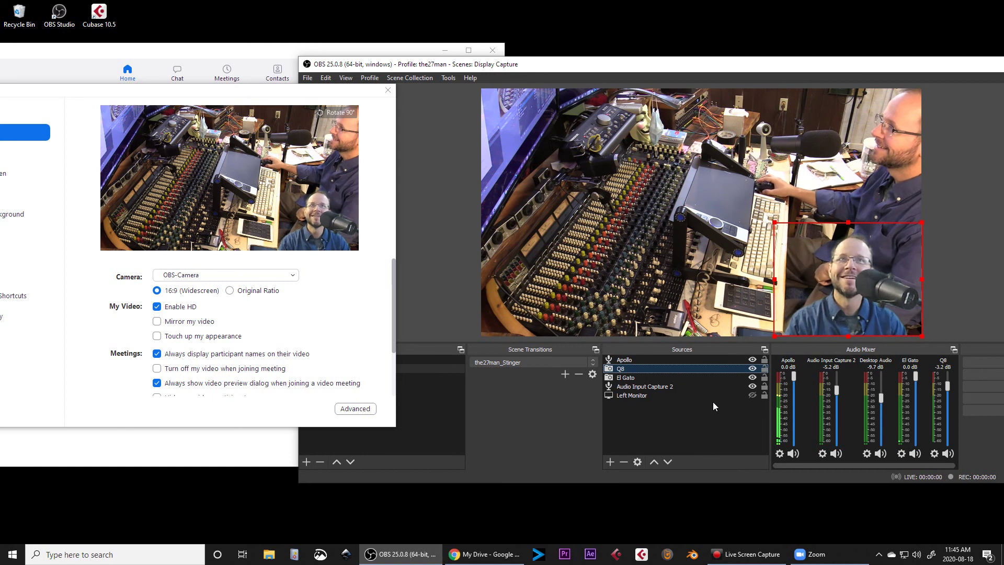
Examine the available effect filters and the Q8 source's Crop/Pad and Chroma Key settings, close the filters, and reposition the OBS window.
{"action": "right_click", "coordinate": [630, 368]}
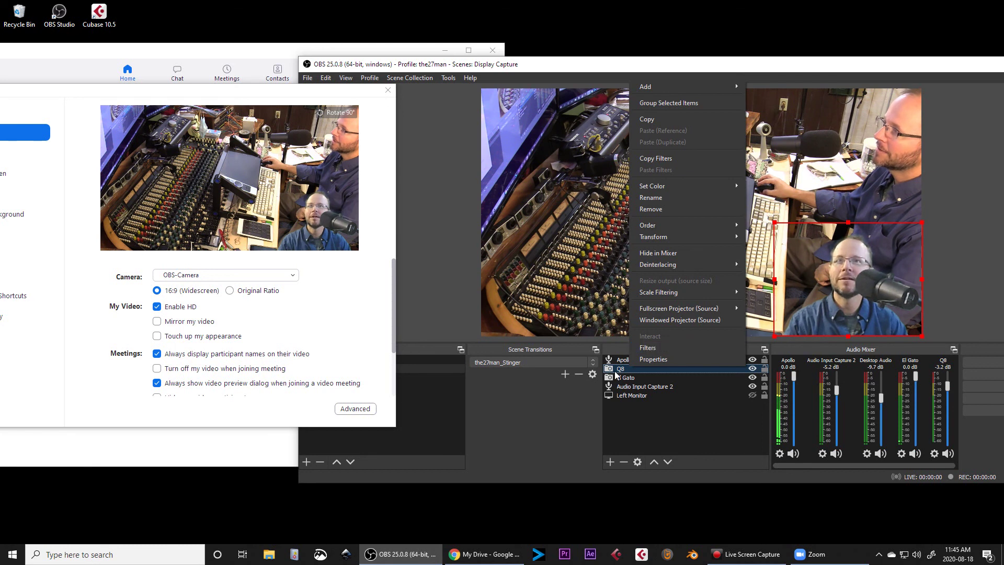
{"action": "left_click", "coordinate": [655, 347]}
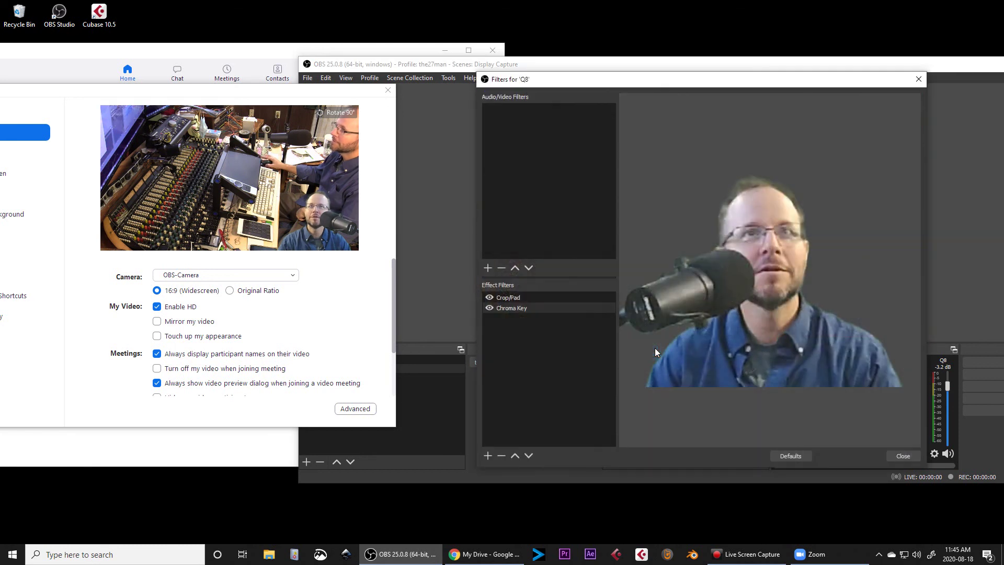
{"action": "left_click", "coordinate": [487, 456]}
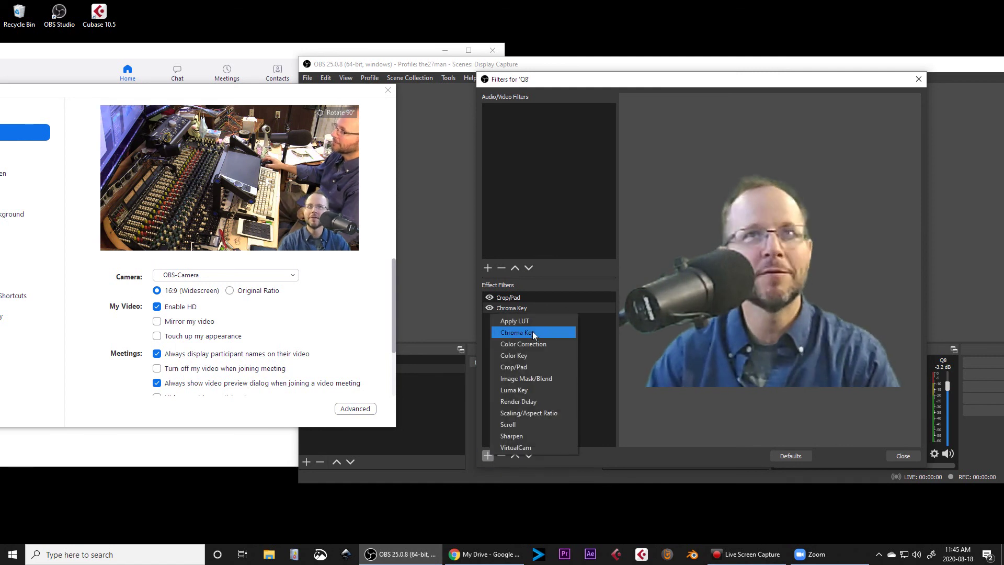
{"action": "left_click", "coordinate": [604, 362]}
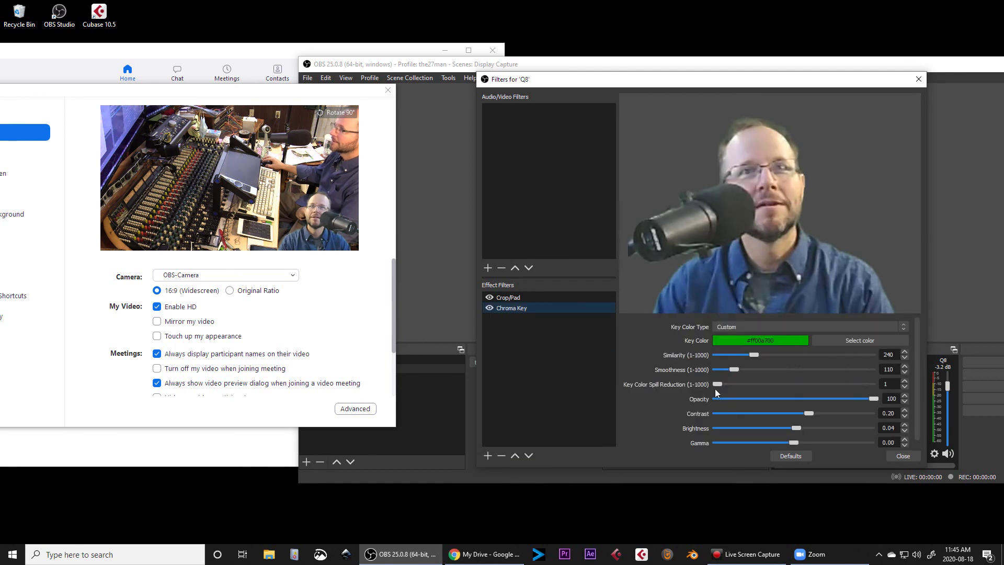
{"action": "left_click", "coordinate": [506, 295]}
{"action": "left_click", "coordinate": [513, 308]}
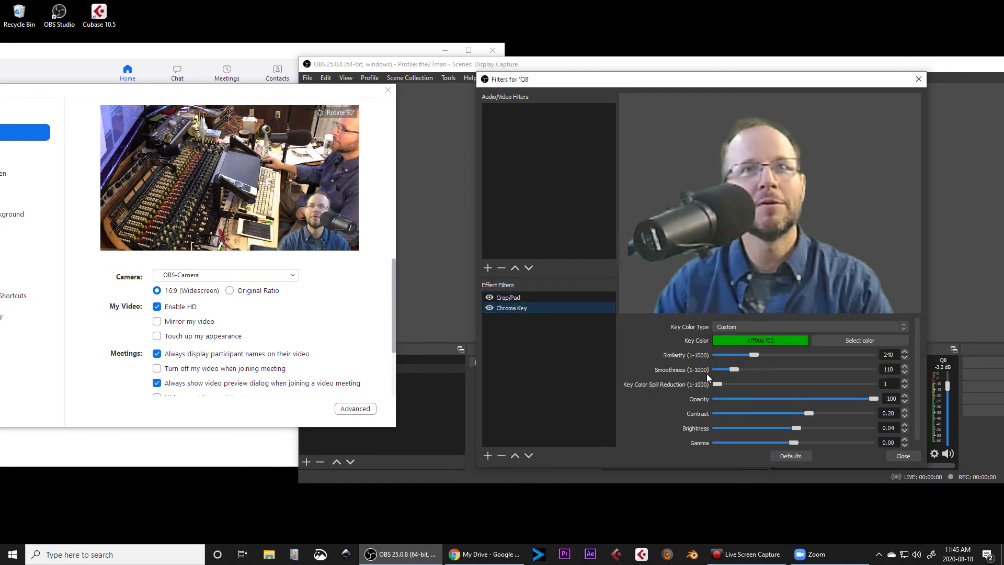
{"action": "left_click", "coordinate": [518, 299]}
{"action": "left_click", "coordinate": [518, 309]}
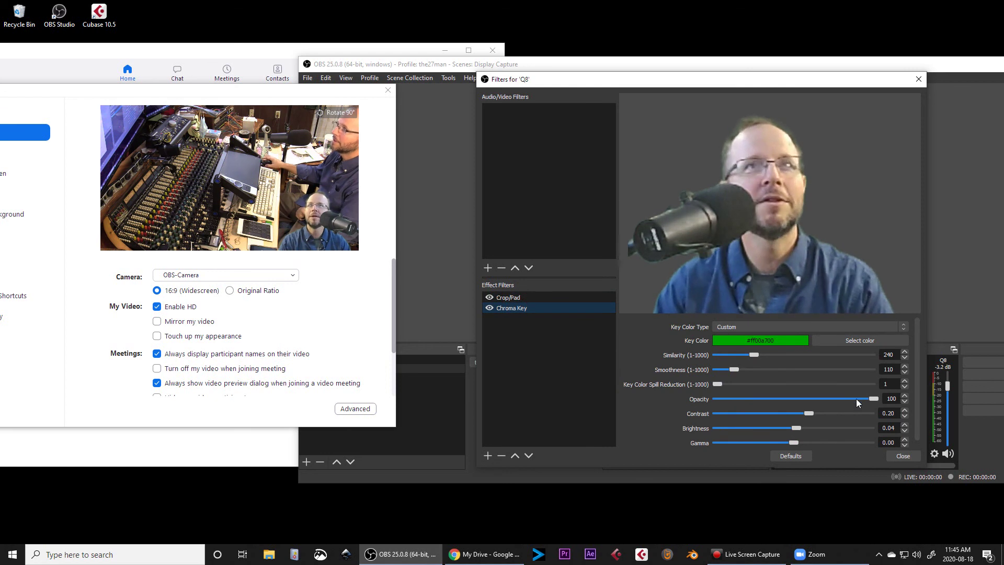
{"action": "left_click", "coordinate": [901, 458]}
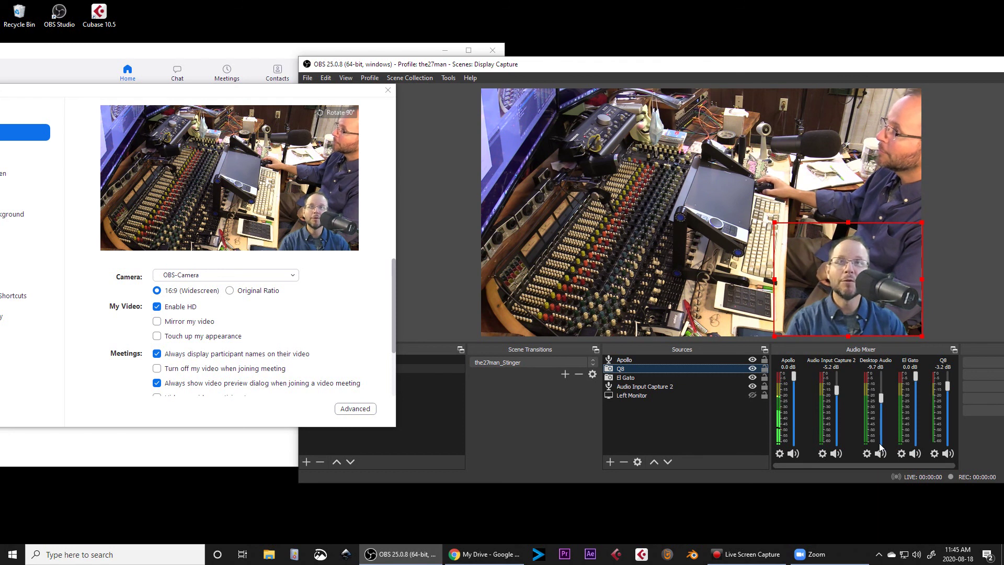
{"action": "left_click_drag", "start_coordinate": [745, 71], "coordinate": [695, 71]}
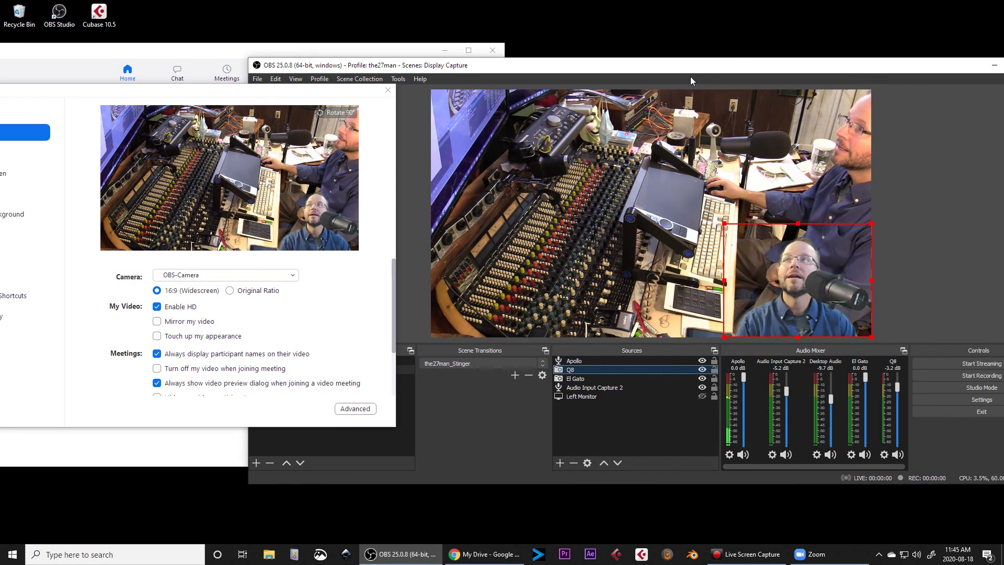